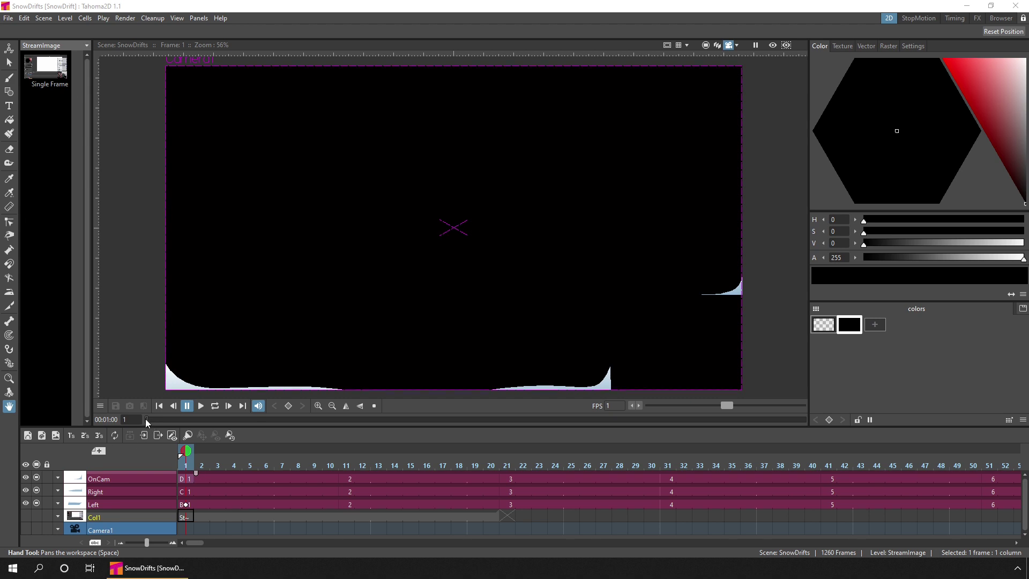
# Scrub through the snowdrift animation, then return to the first frame
pyautogui.moveTo(146, 419); pyautogui.dragTo(689, 422)
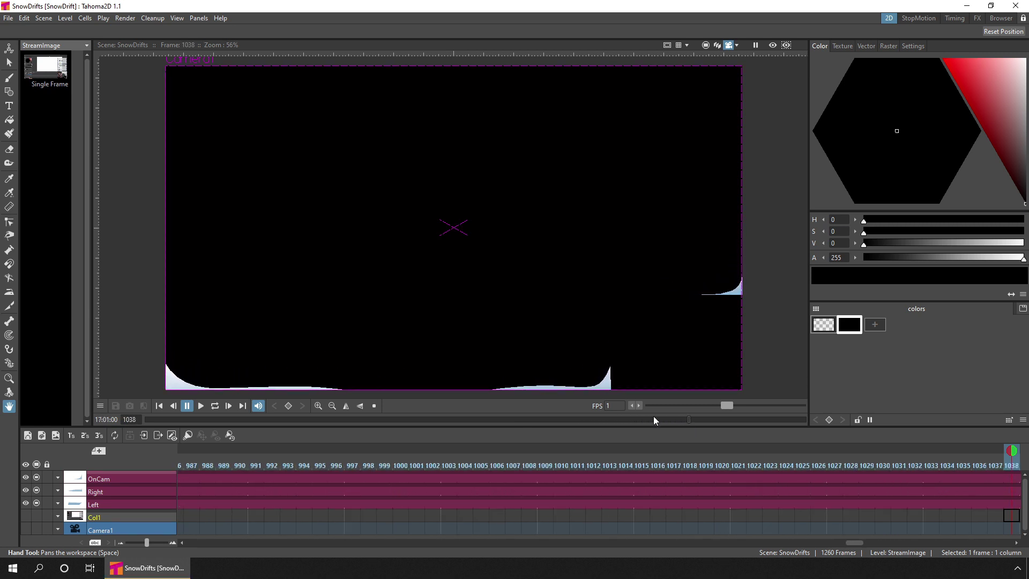
pyautogui.click(159, 405)
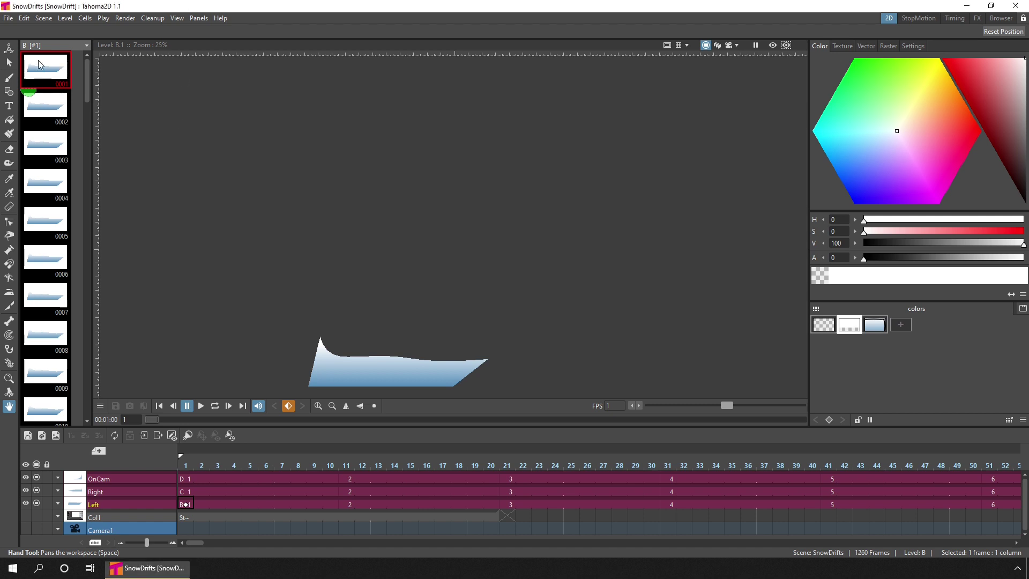
# Select all of level B's drawings and inbetween them with Linear interpolation
pyautogui.moveTo(89, 73); pyautogui.dragTo(88, 395)
pyautogui.click(53, 370)
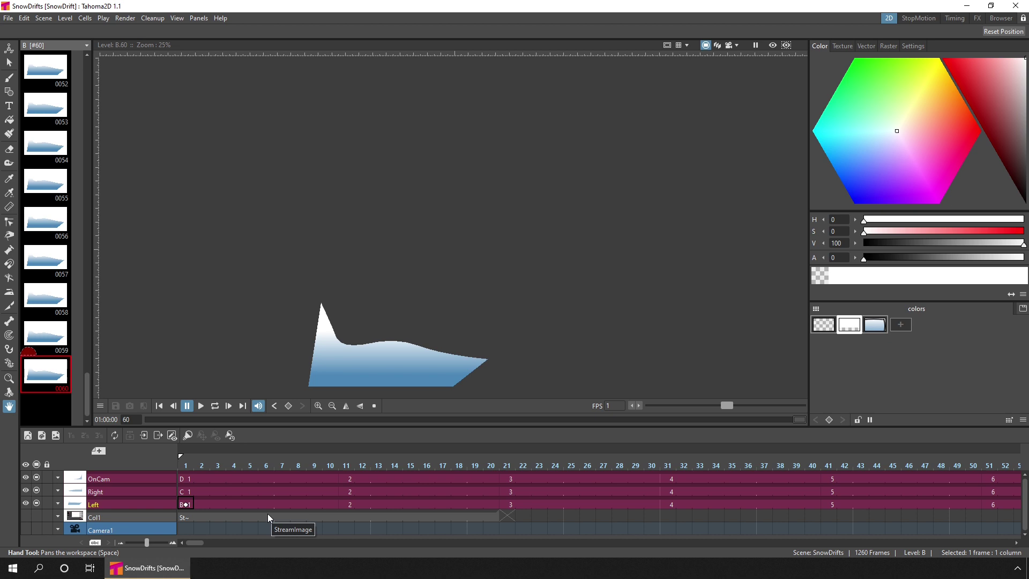
pyautogui.click(52, 218)
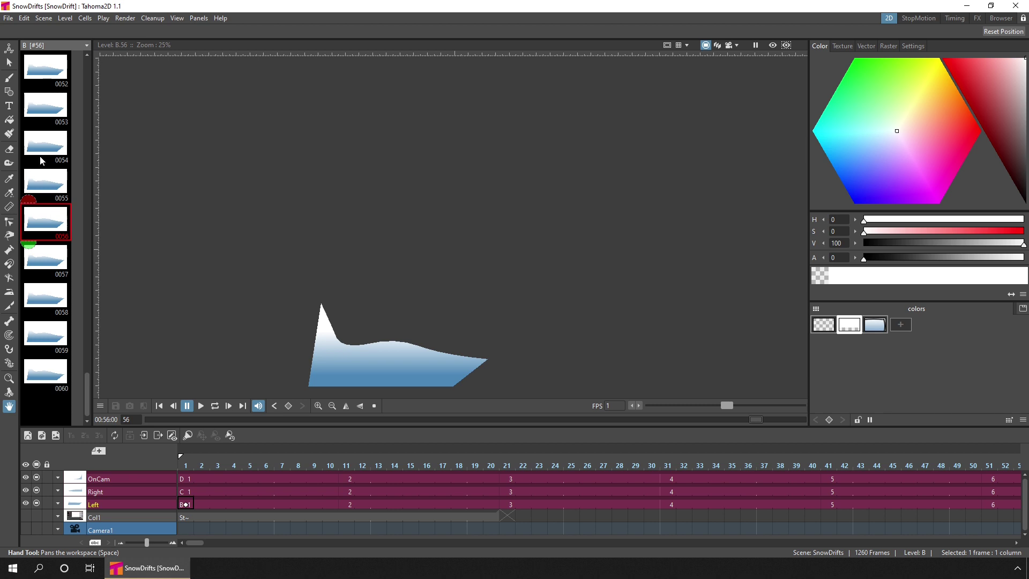
pyautogui.hotkey('ctrl', 'a')
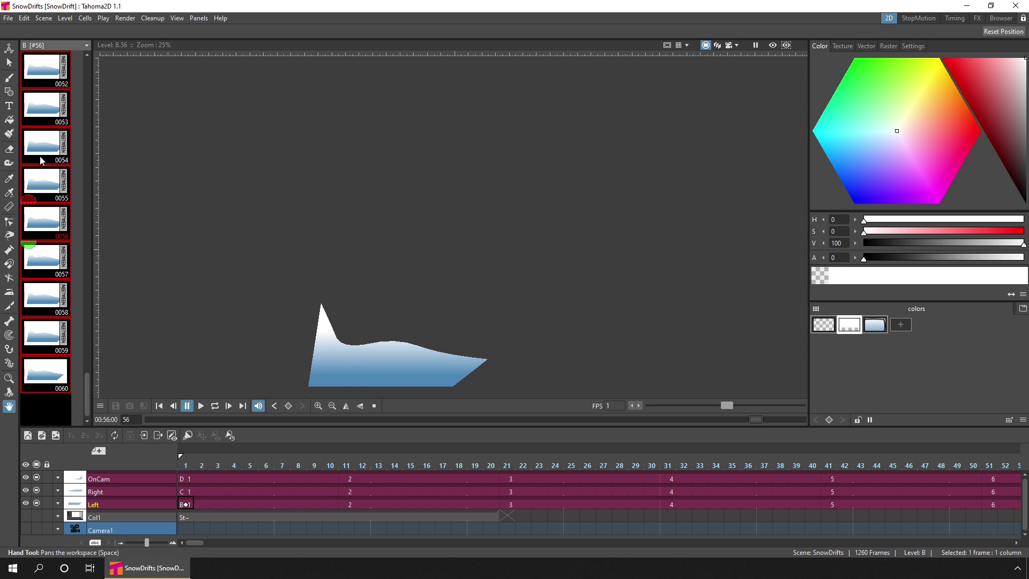
pyautogui.click(65, 183)
pyautogui.click(536, 273)
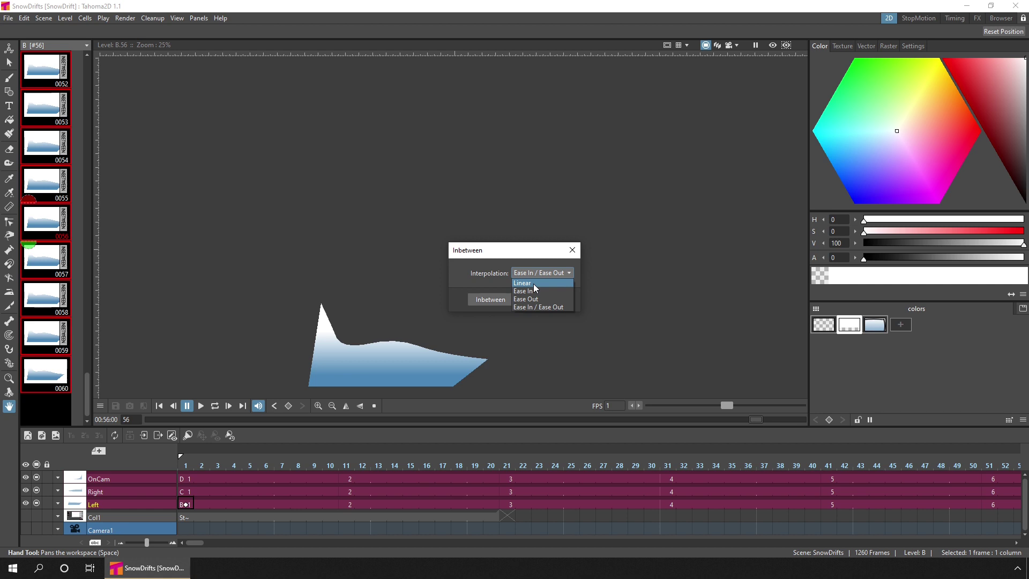
pyautogui.click(530, 283)
pyautogui.click(493, 300)
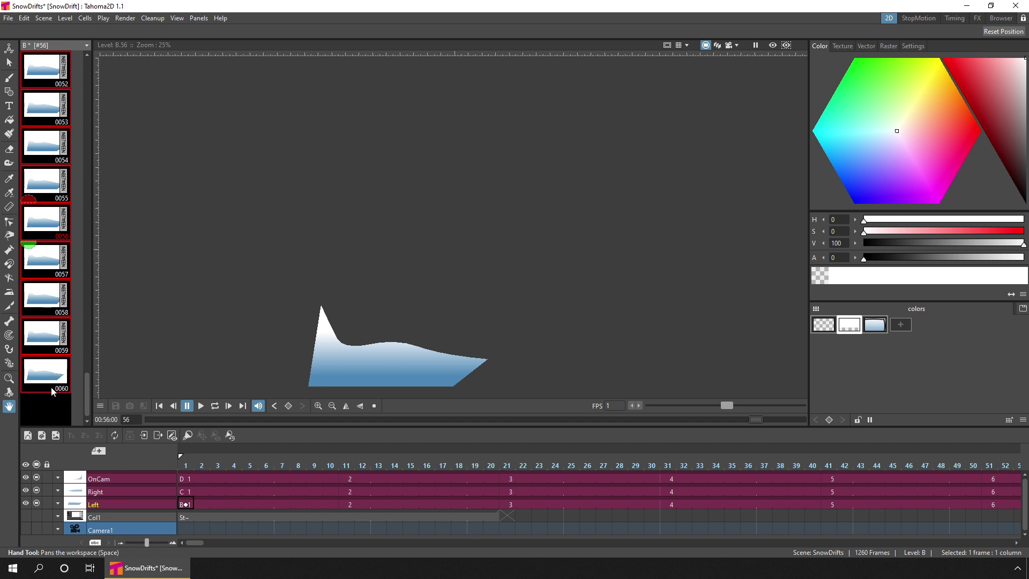
# Go to Left frame 591 and reveal drawing 0060's curve control points
pyautogui.click(50, 370)
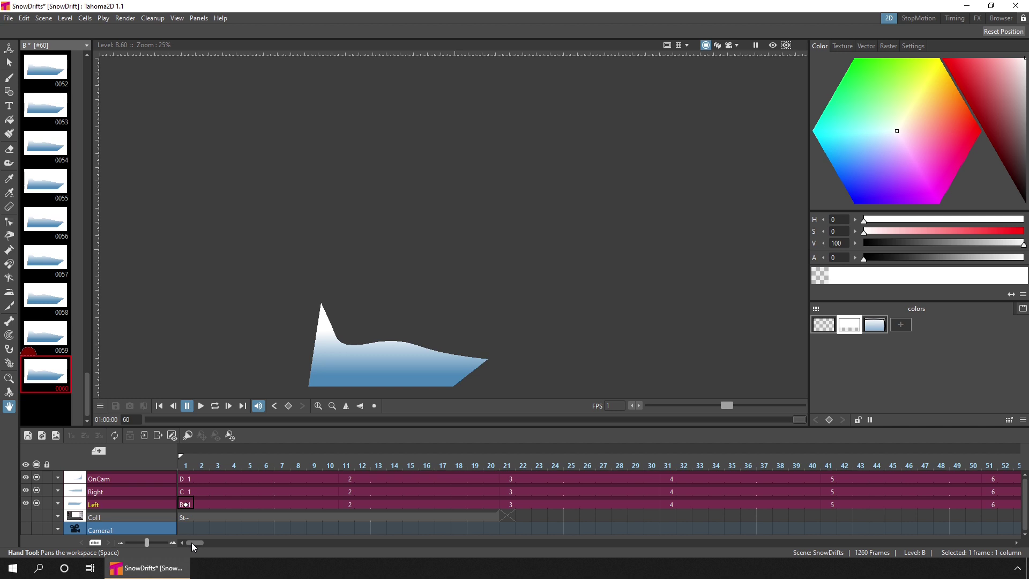
pyautogui.moveTo(191, 542); pyautogui.dragTo(576, 543)
pyautogui.click(583, 504)
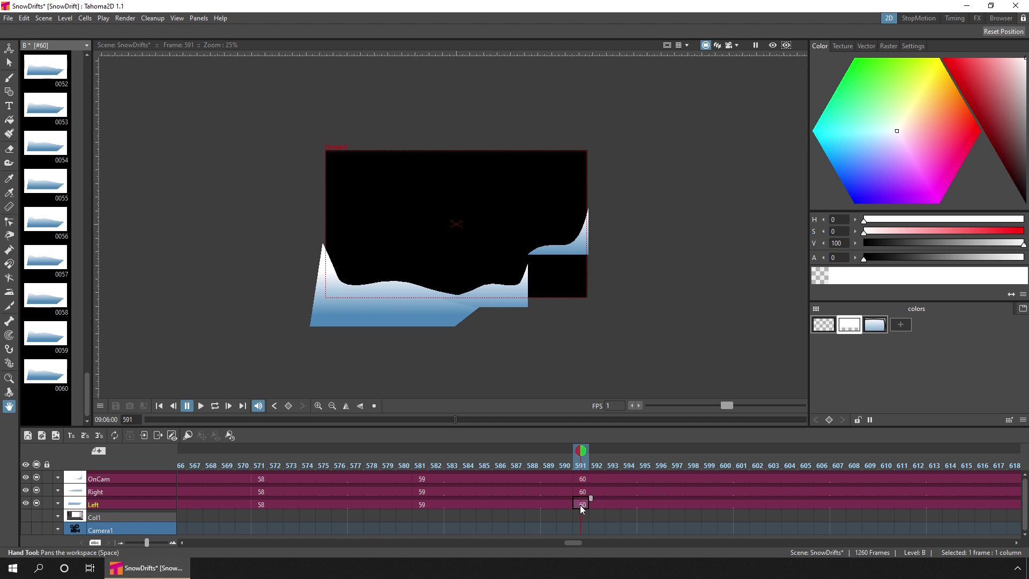
pyautogui.click(9, 222)
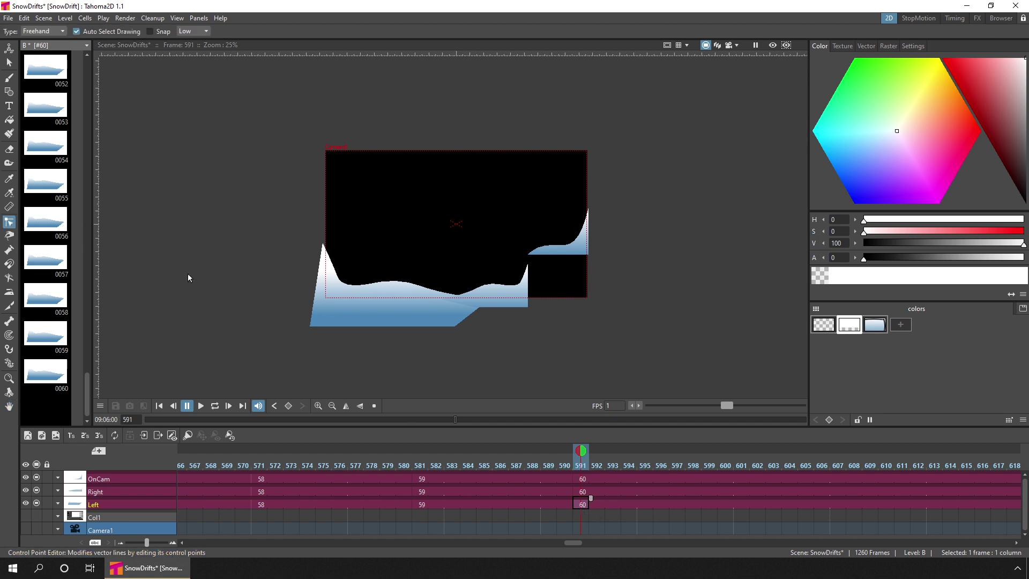
pyautogui.scroll(3, 367, 298)
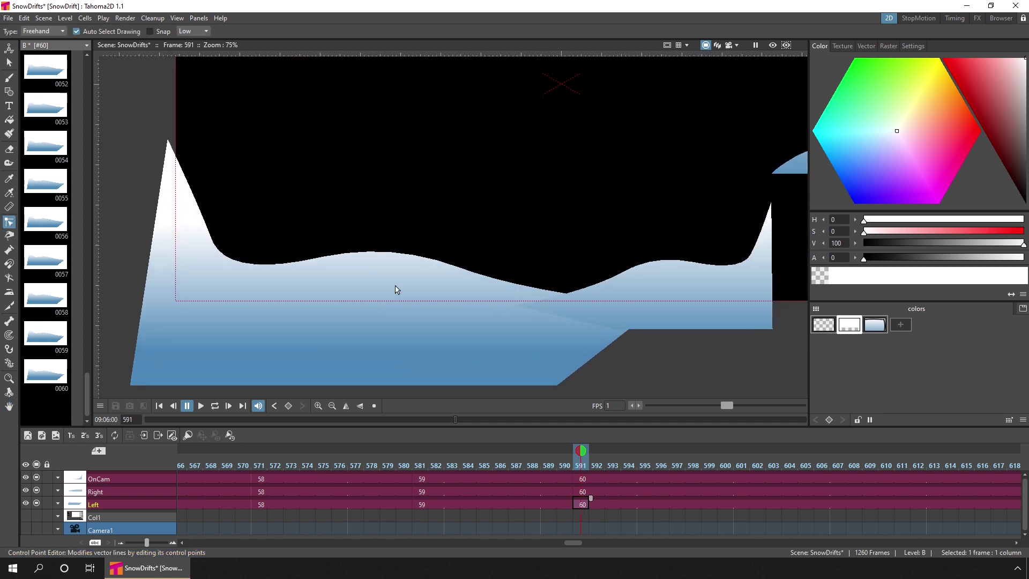
pyautogui.click(374, 255)
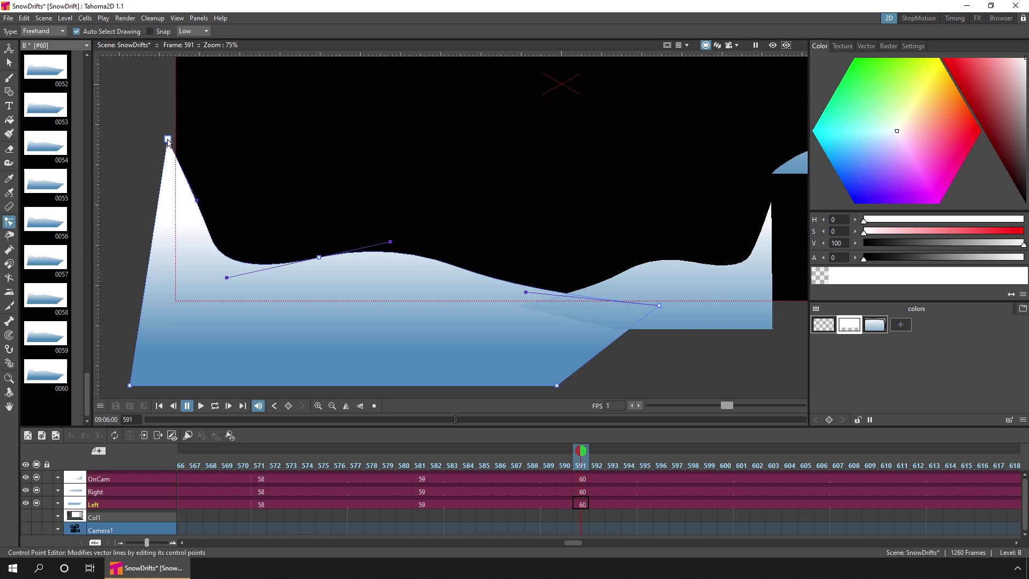
# Raise the drift's left peak and reshape the middle dip of drawing 0060
pyautogui.moveTo(168, 139); pyautogui.dragTo(168, 64)
pyautogui.scroll(-2, 351, 165)
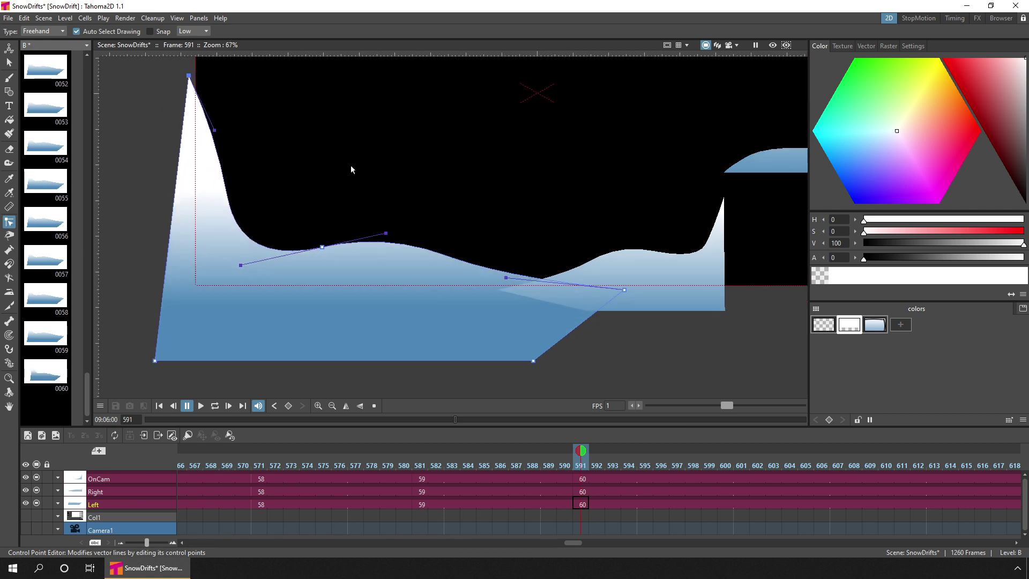
pyautogui.moveTo(340, 162); pyautogui.dragTo(287, 201)
pyautogui.moveTo(207, 140); pyautogui.dragTo(205, 71)
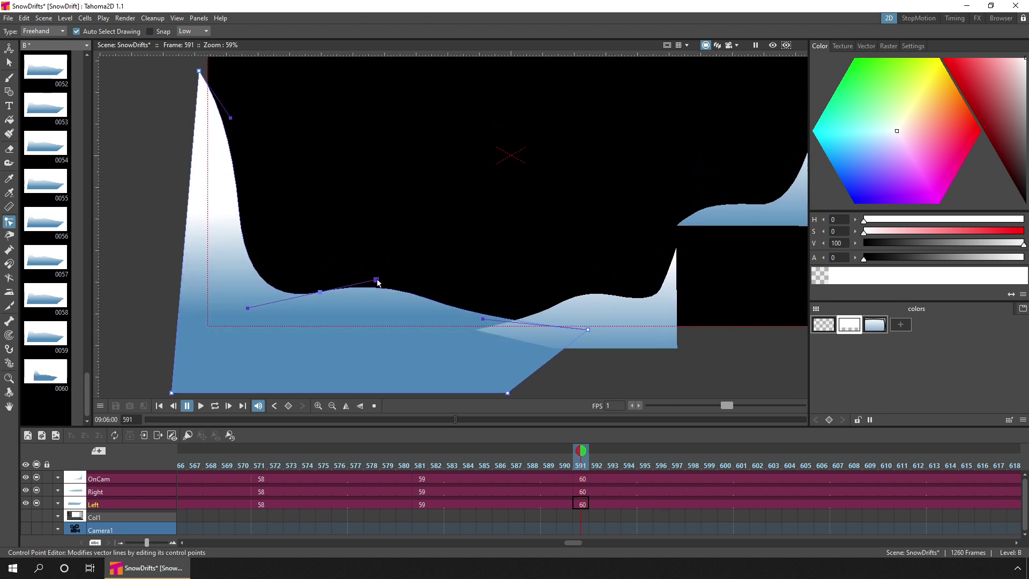
pyautogui.moveTo(377, 280); pyautogui.dragTo(378, 282)
pyautogui.moveTo(590, 332); pyautogui.dragTo(608, 341)
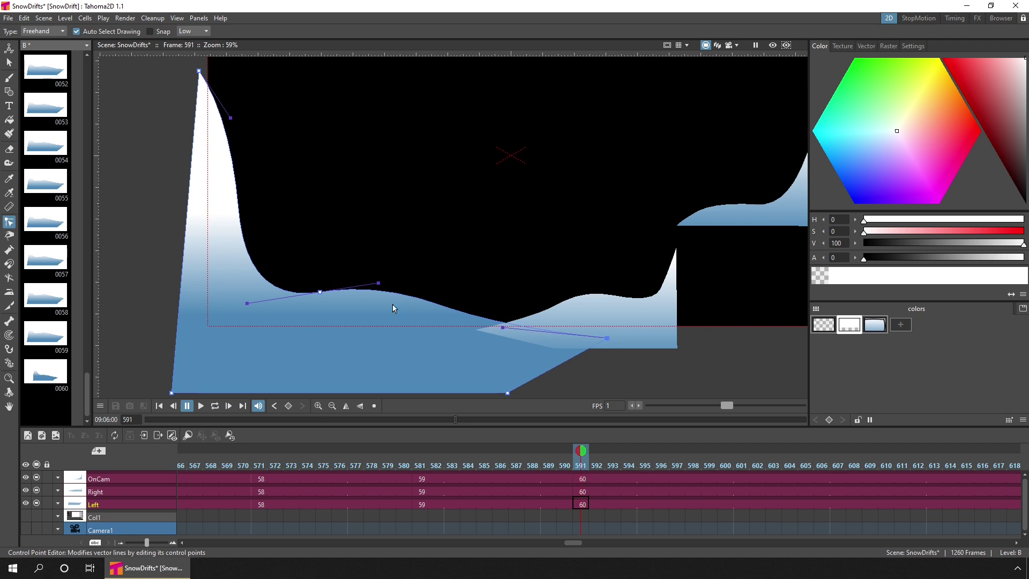
pyautogui.moveTo(319, 293); pyautogui.dragTo(349, 310)
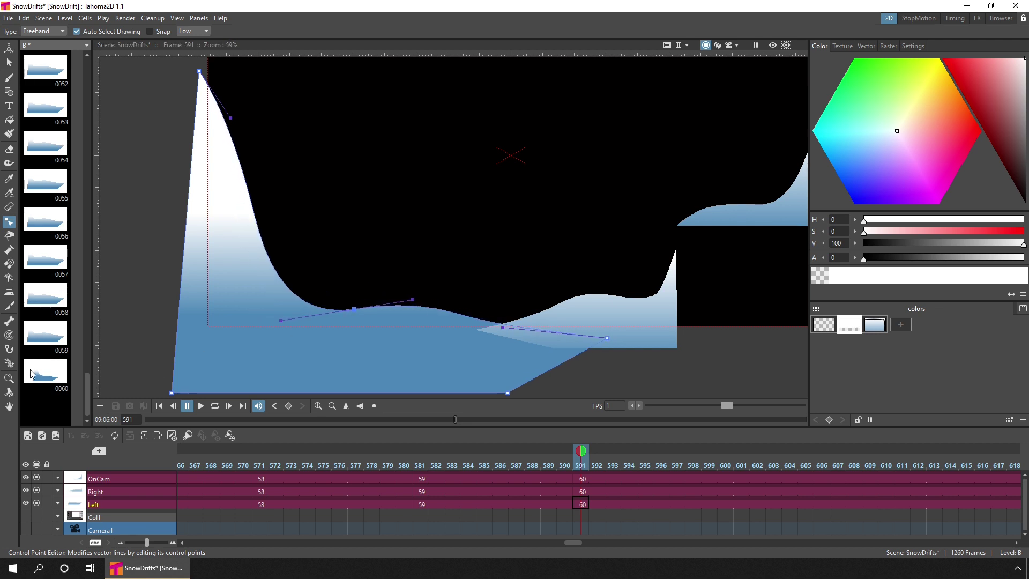
# Re-inbetween all of level B's drawings with Ease In / Ease Out interpolation
pyautogui.click(47, 375)
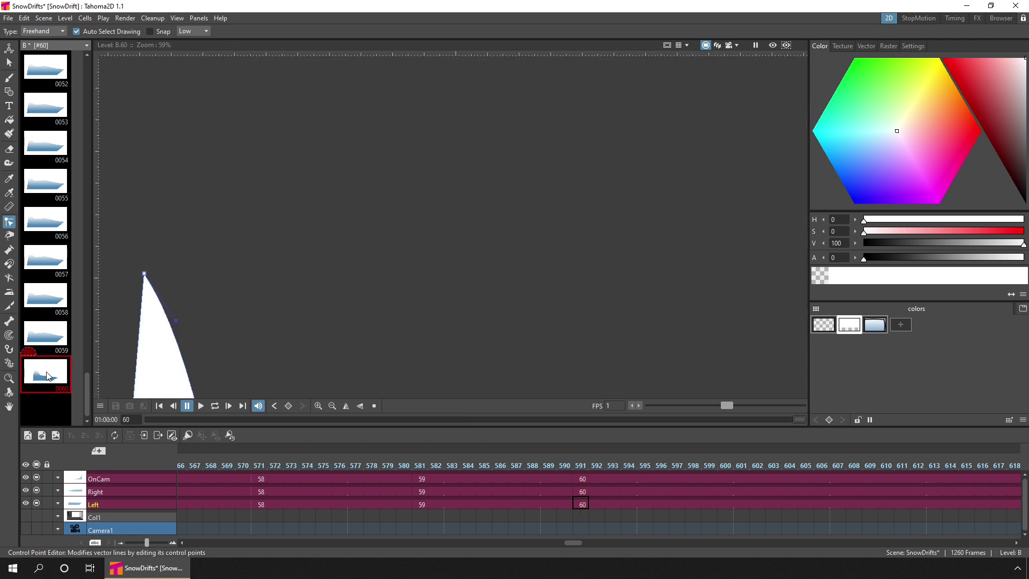
pyautogui.hotkey('ctrl', 'a')
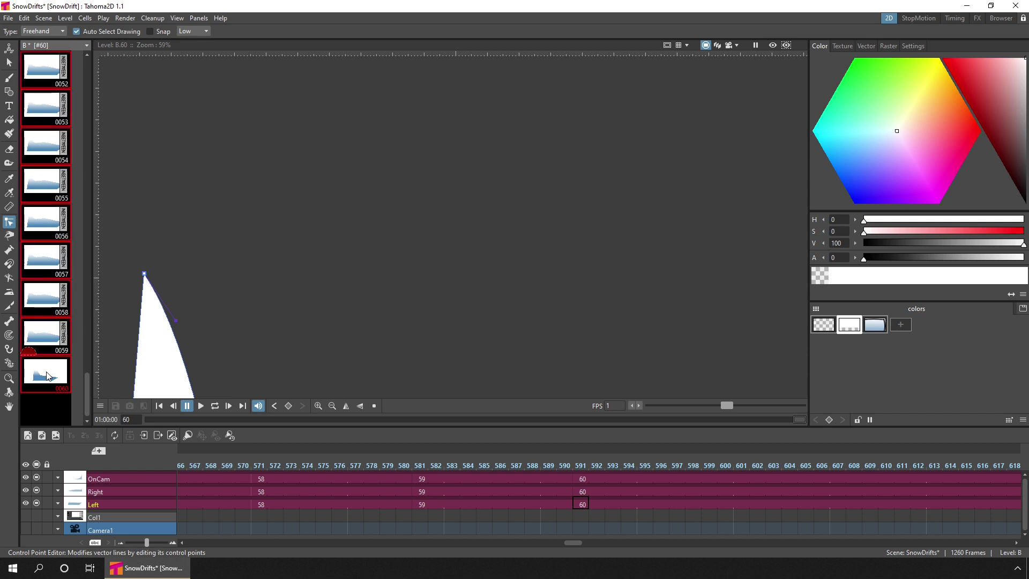
pyautogui.click(66, 333)
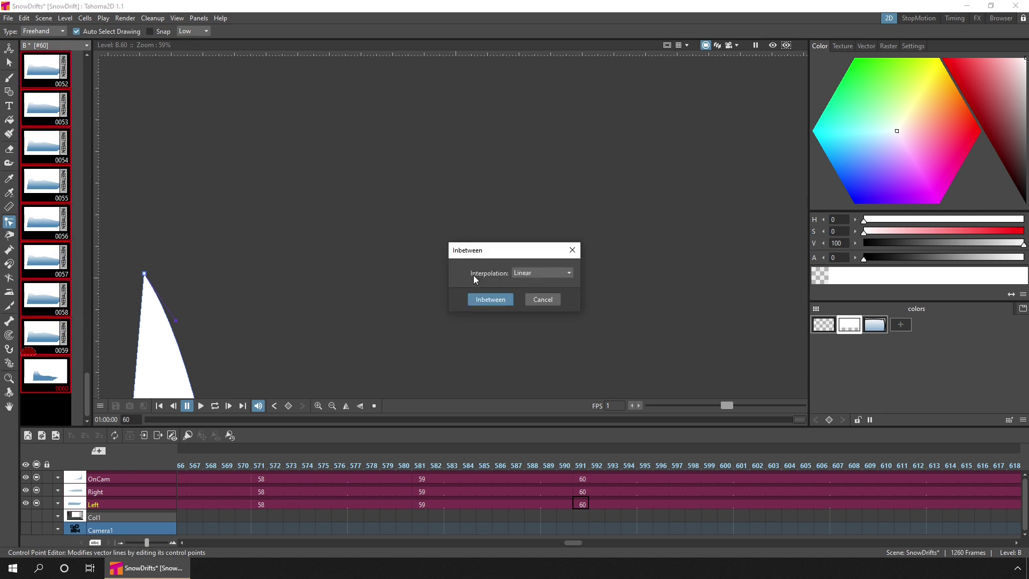
pyautogui.click(535, 273)
pyautogui.click(536, 307)
pyautogui.click(488, 299)
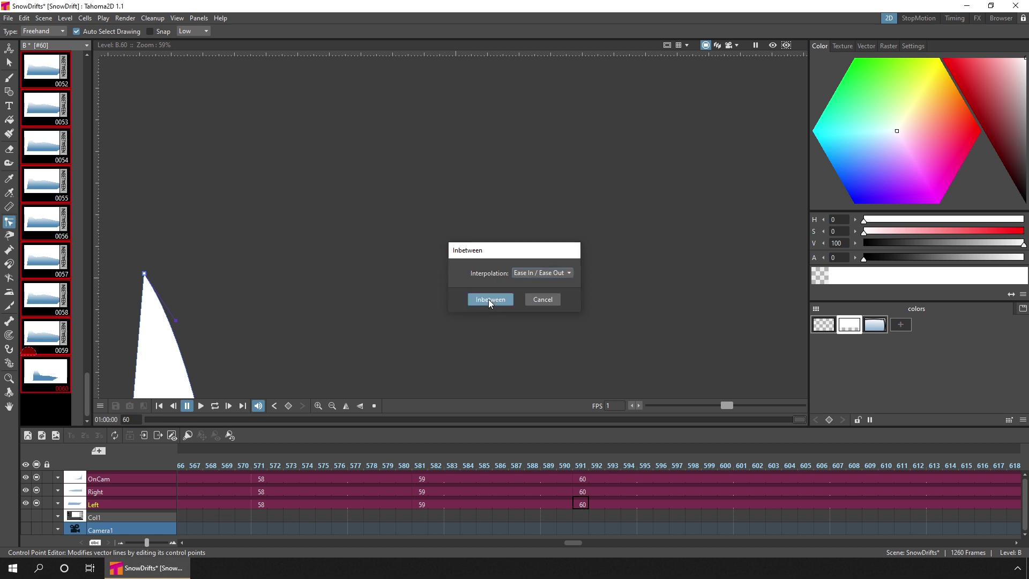
pyautogui.click(159, 405)
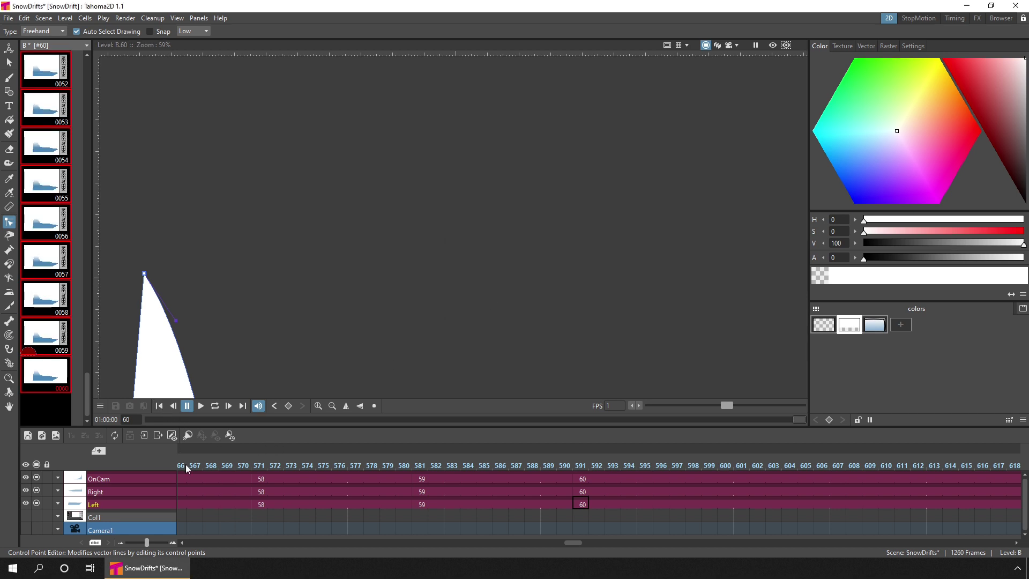
pyautogui.click(185, 478)
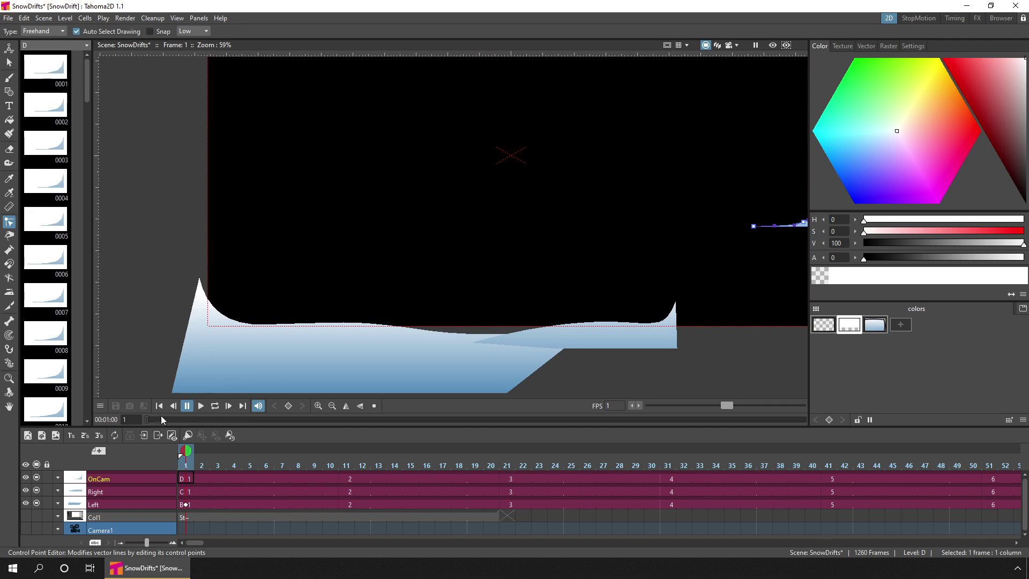
# Preview the animation, return to frame 1, and select Left column frames 11 to 20
pyautogui.moveTo(146, 419); pyautogui.dragTo(714, 420)
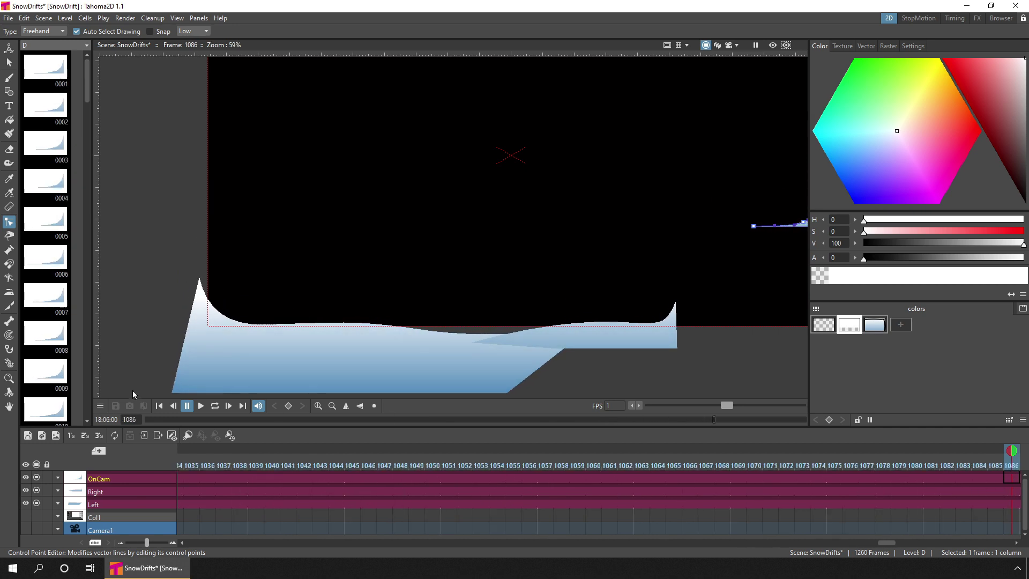
pyautogui.click(158, 406)
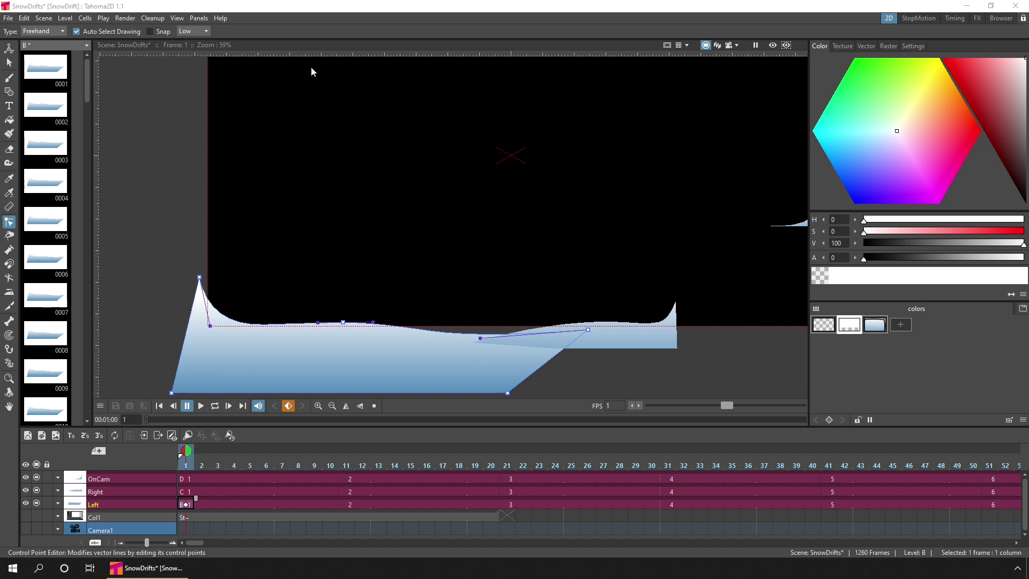
pyautogui.moveTo(347, 507); pyautogui.dragTo(498, 507)
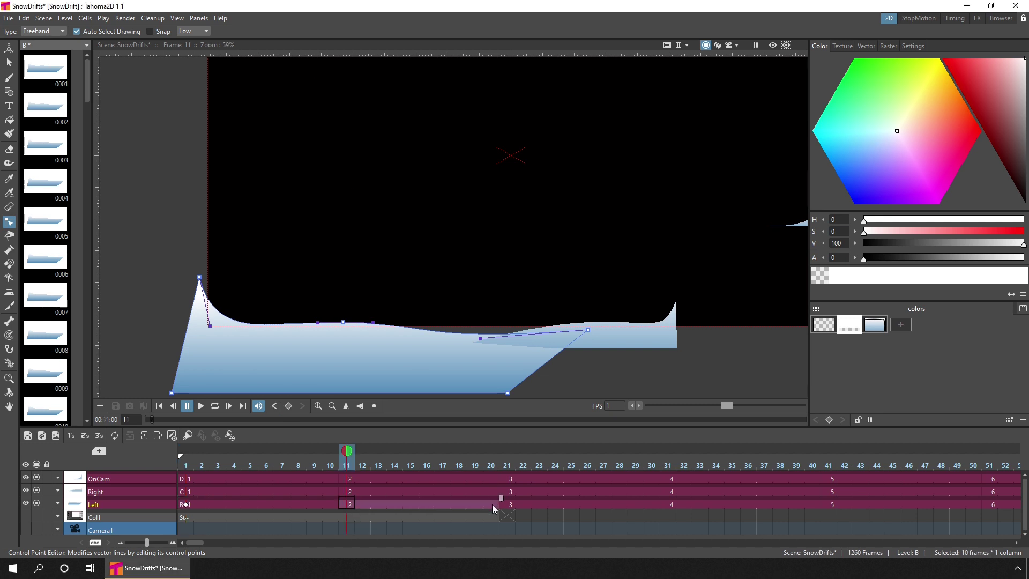
pyautogui.press('Delete')
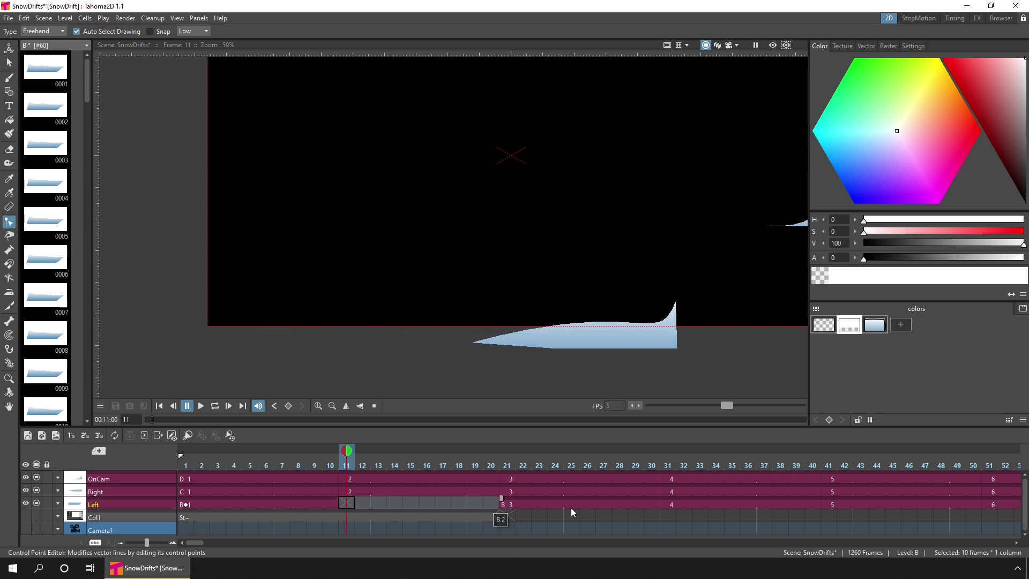
pyautogui.moveTo(674, 506); pyautogui.dragTo(722, 502)
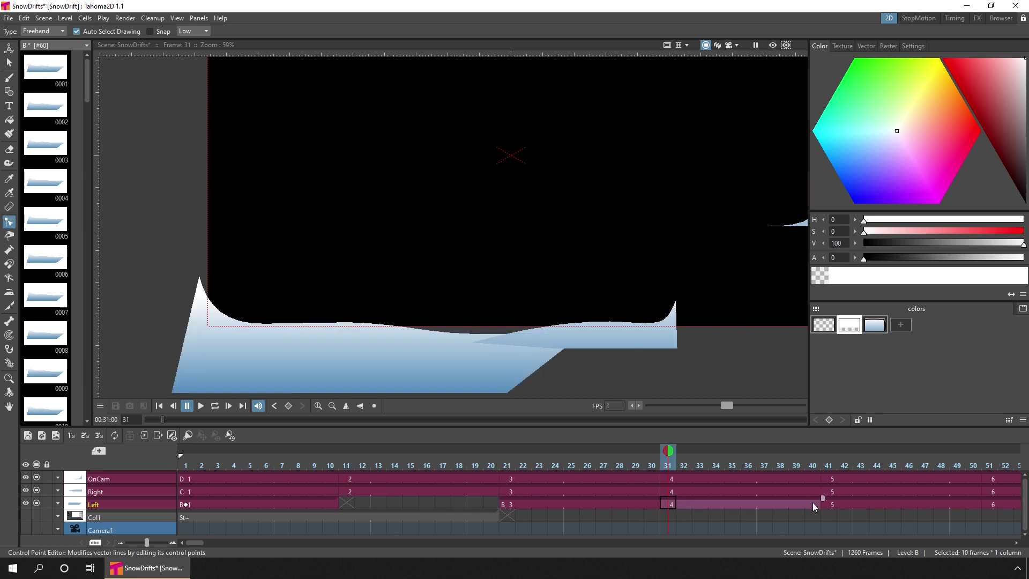
pyautogui.moveTo(812, 503); pyautogui.dragTo(360, 498)
pyautogui.moveTo(885, 499)
pyautogui.mouseDown()
pyautogui.moveTo(559, 496)
pyautogui.moveTo(571, 502)
pyautogui.mouseUp()
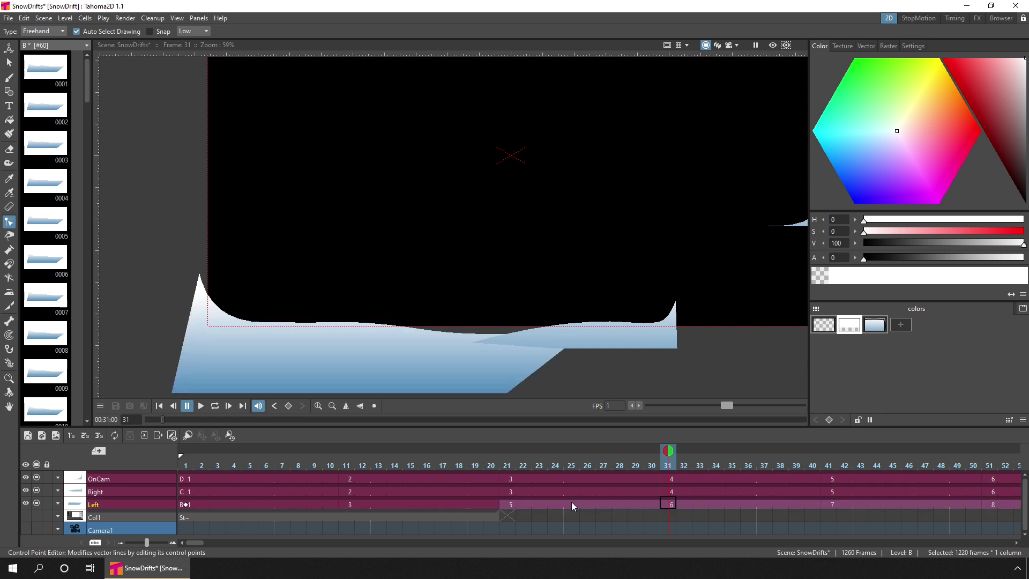
pyautogui.moveTo(305, 465); pyautogui.dragTo(642, 459)
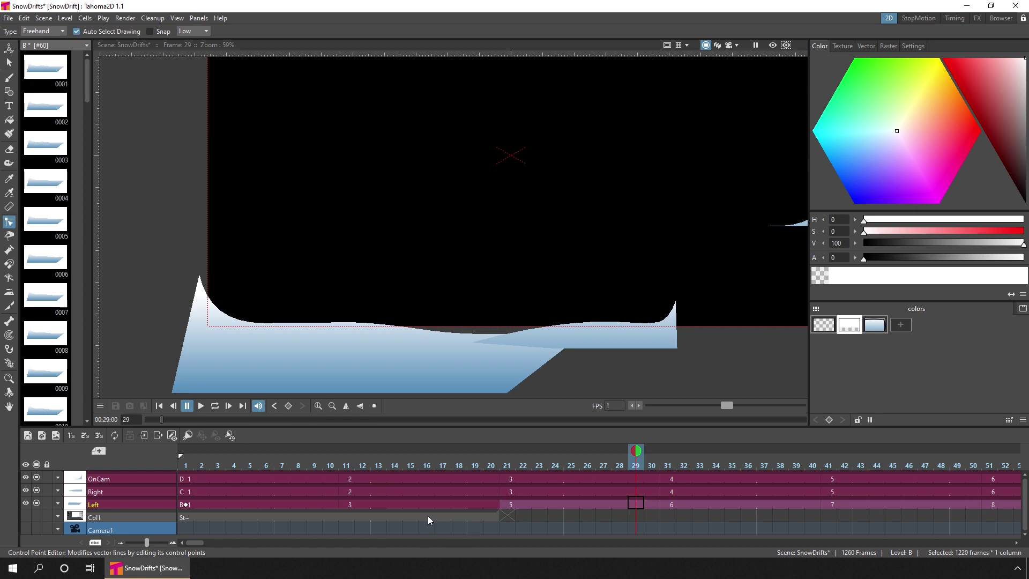
pyautogui.hotkey('ctrl', 'z')
pyautogui.hotkey('ctrl', 'z')
pyautogui.hotkey('ctrl', 'z')
pyautogui.hotkey('ctrl', 'z')
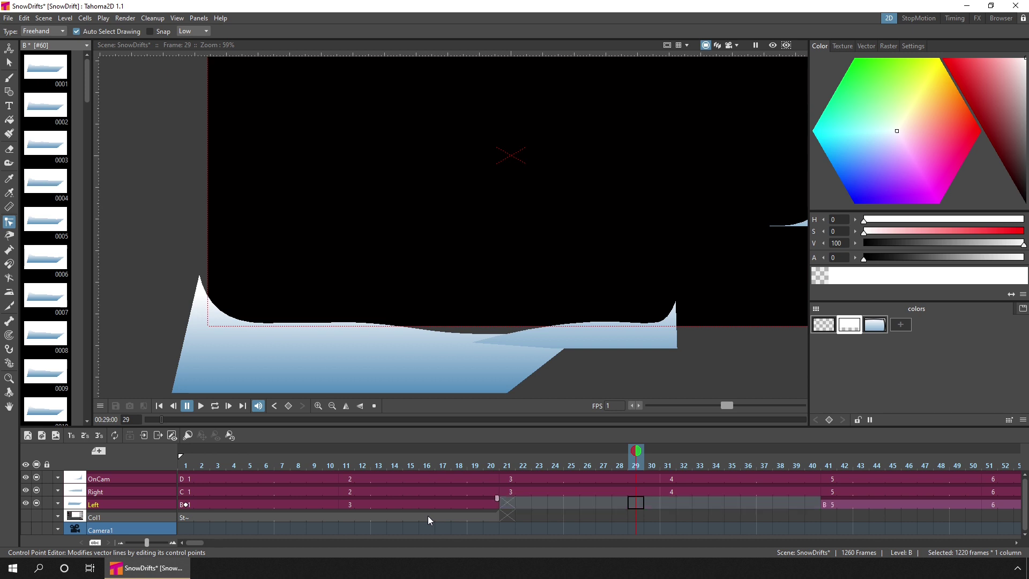
pyautogui.hotkey('ctrl', 'z')
pyautogui.hotkey('ctrl', 'z')
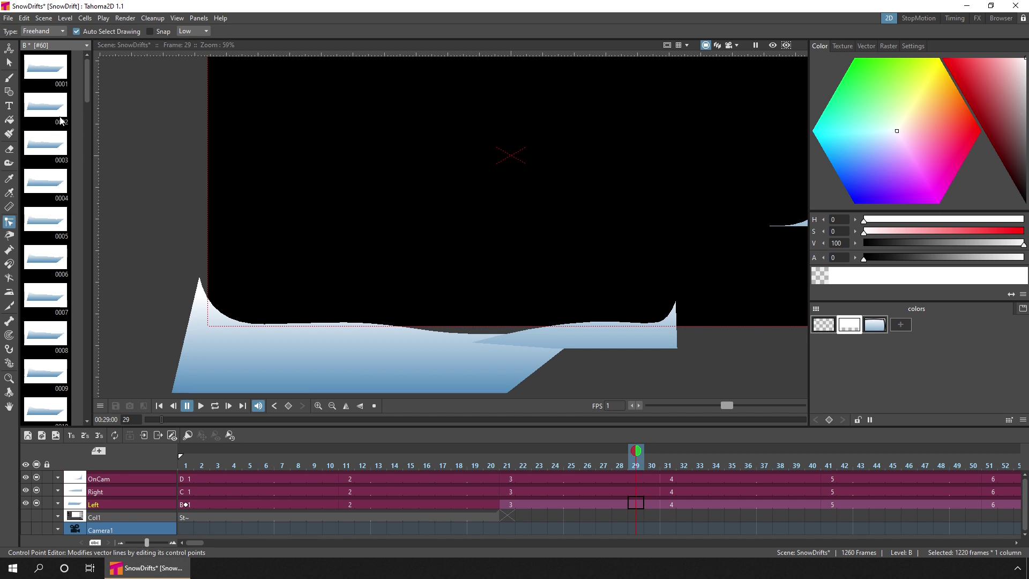
# In level view, select level B drawings 0039–0059 in the strip and delete them
pyautogui.click(64, 75)
pyautogui.moveTo(86, 74); pyautogui.dragTo(88, 407)
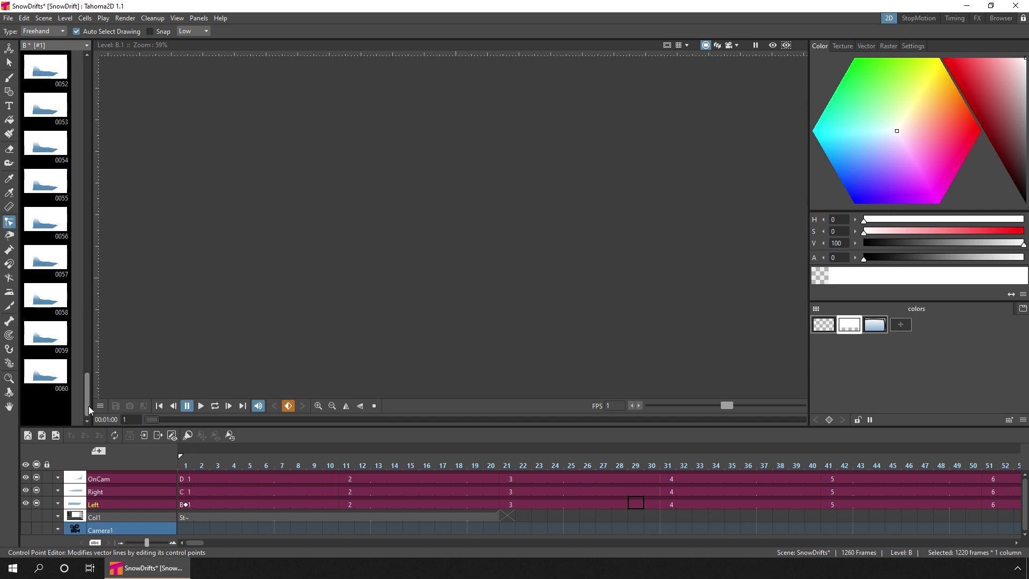
pyautogui.click(48, 339)
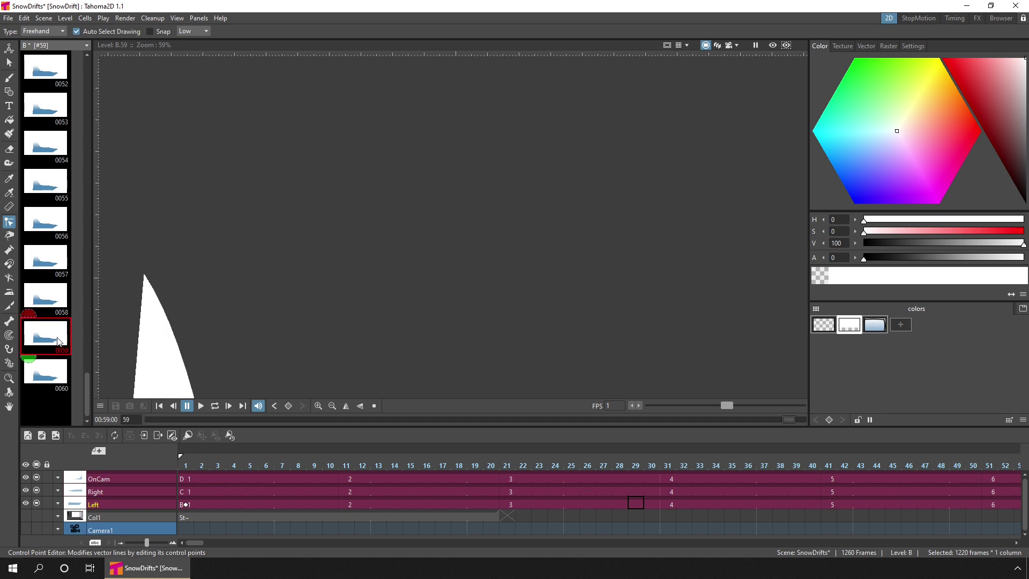
pyautogui.scroll(5, 48, 332)
pyautogui.scroll(1, 49, 328)
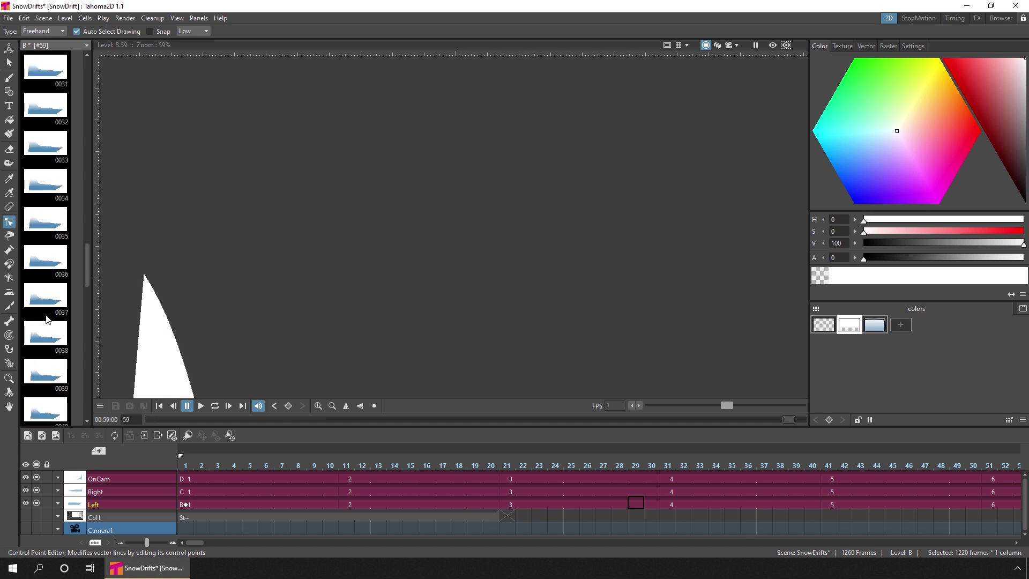
pyautogui.keyDown('shift'); pyautogui.click(47, 379); pyautogui.keyUp('shift')
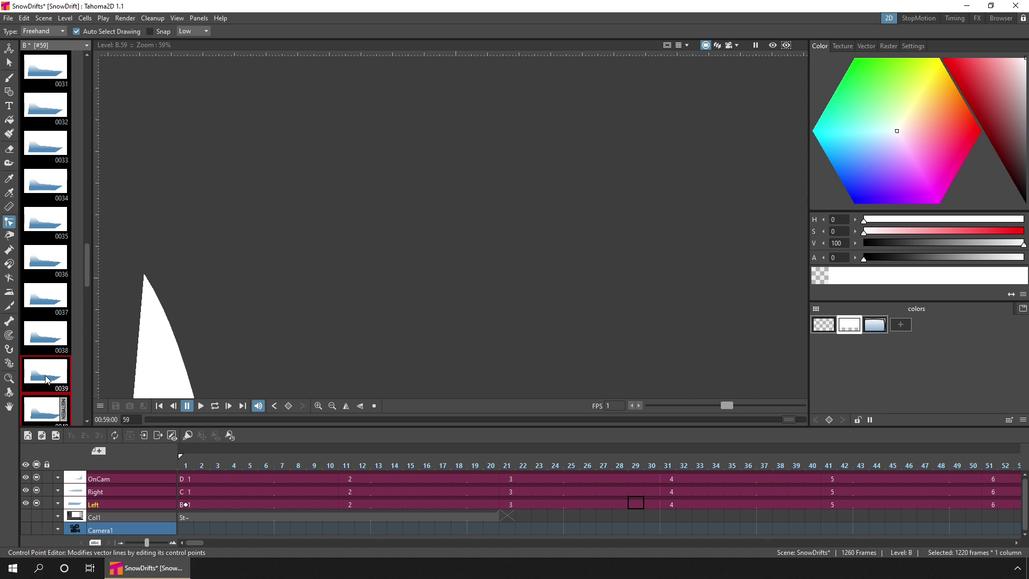
pyautogui.scroll(-7, 48, 375)
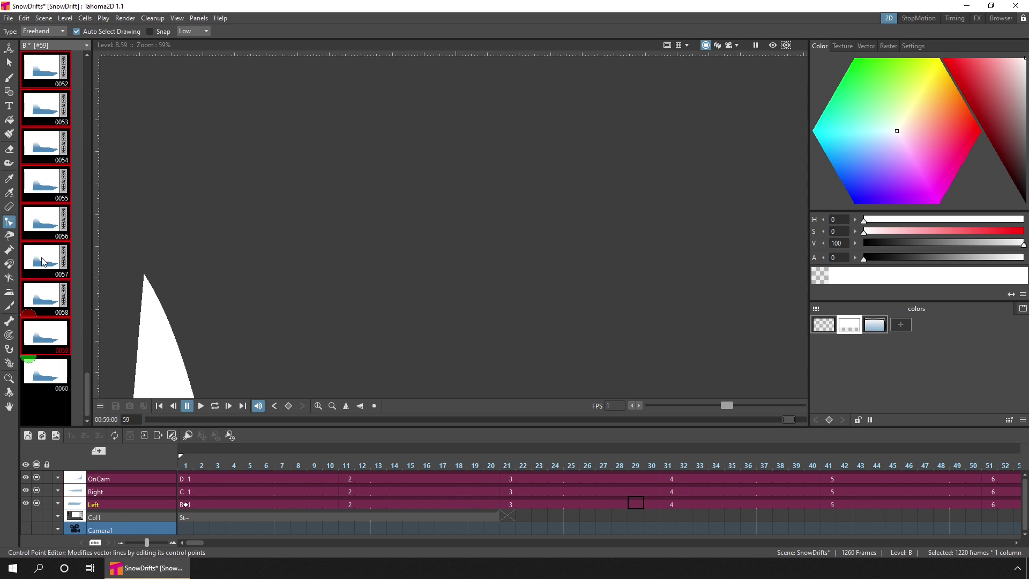
pyautogui.rightClick(43, 257)
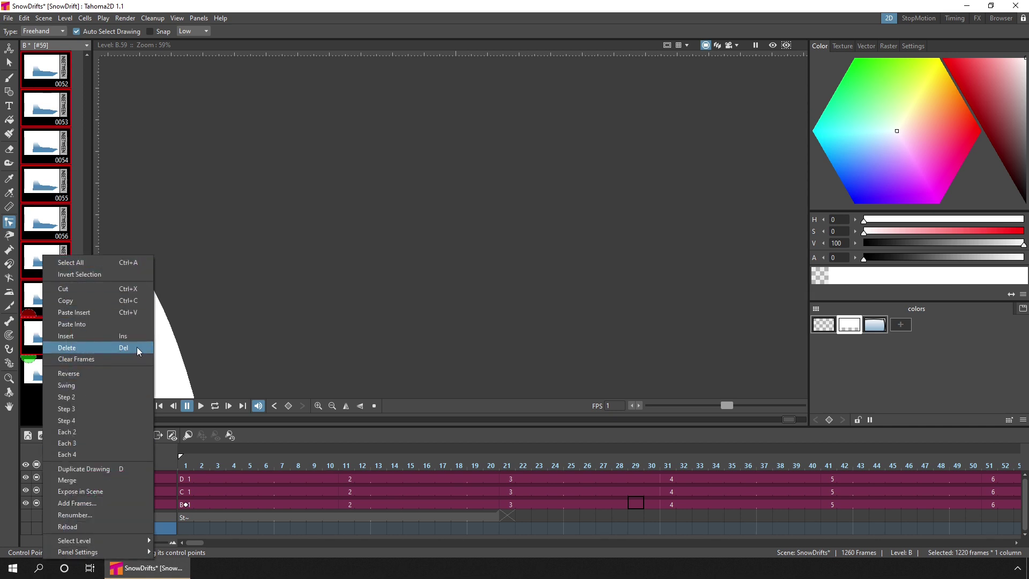
pyautogui.click(96, 347)
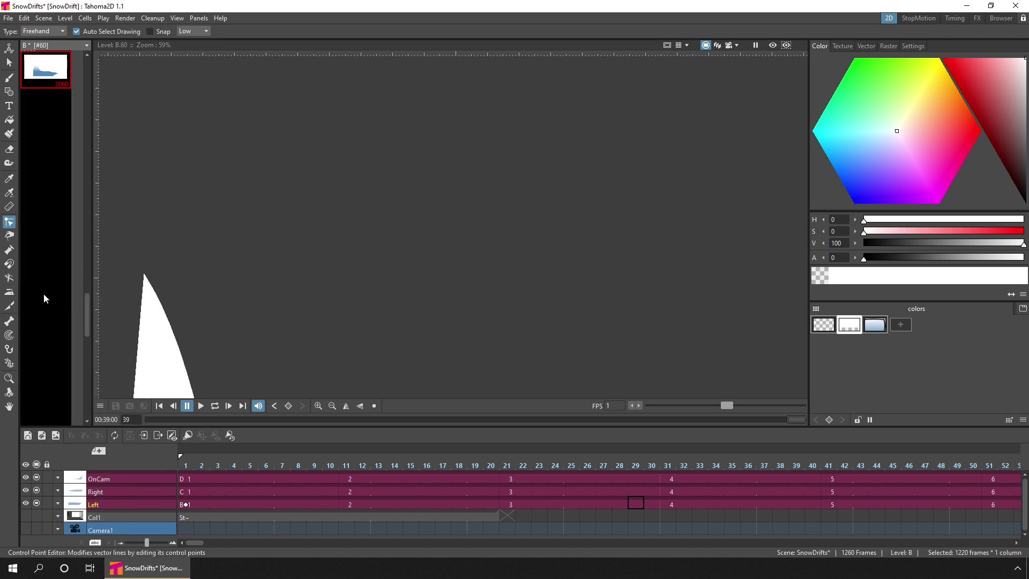
# Renumber all of level B's drawings with Start 1 and Step 1
pyautogui.moveTo(87, 351); pyautogui.dragTo(88, 390)
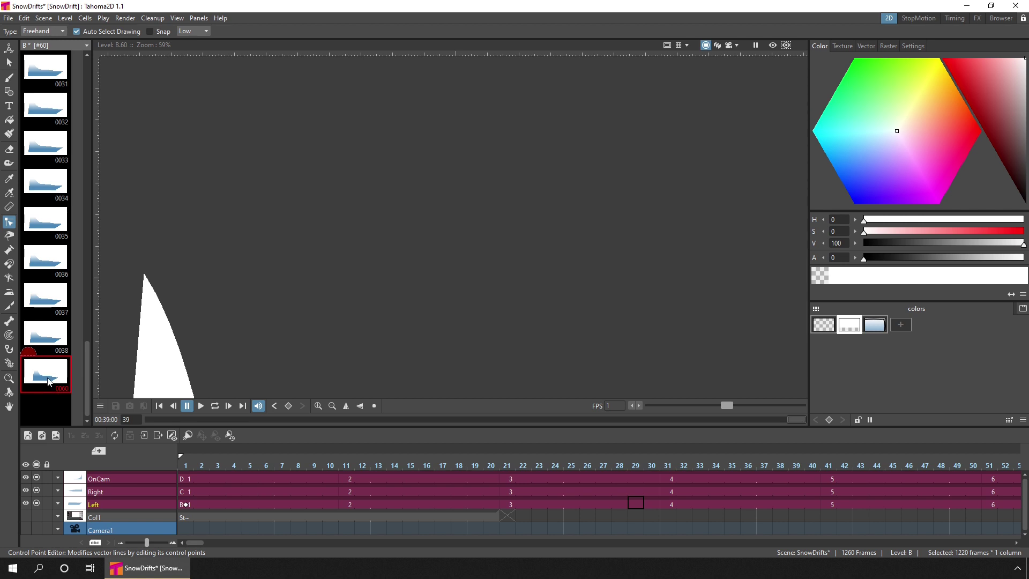
pyautogui.click(45, 332)
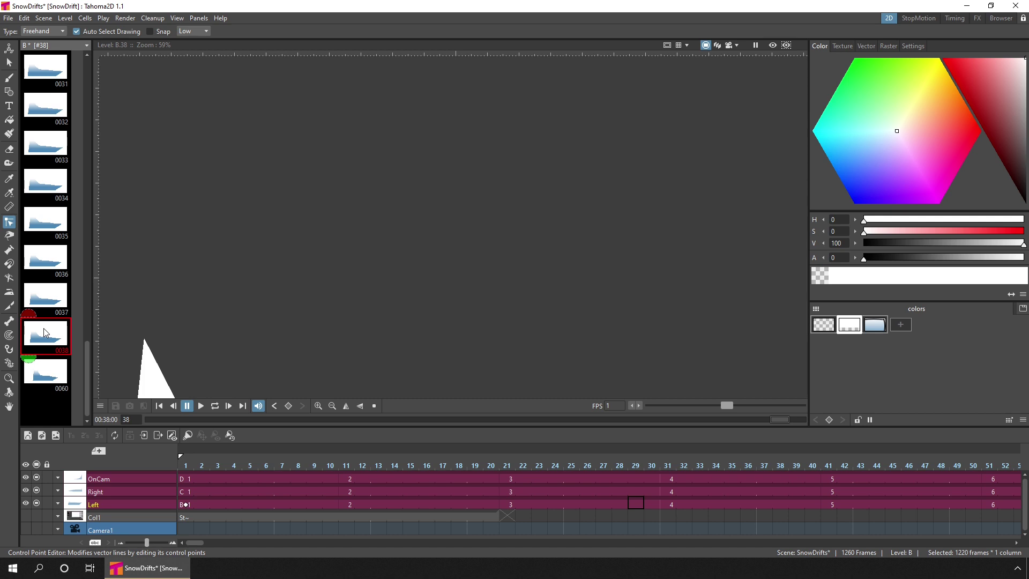
pyautogui.hotkey('ctrl', 'a')
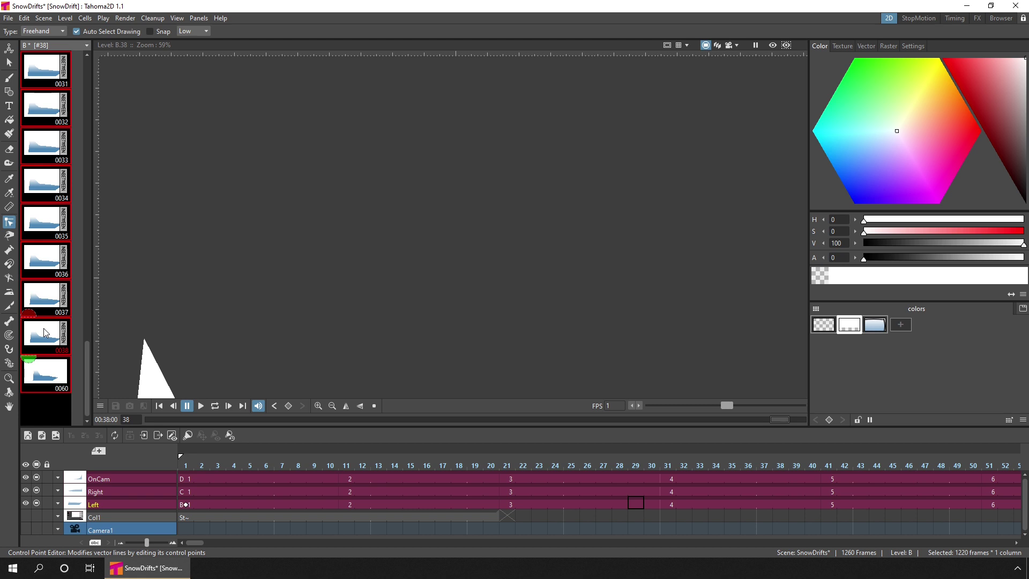
pyautogui.rightClick(45, 332)
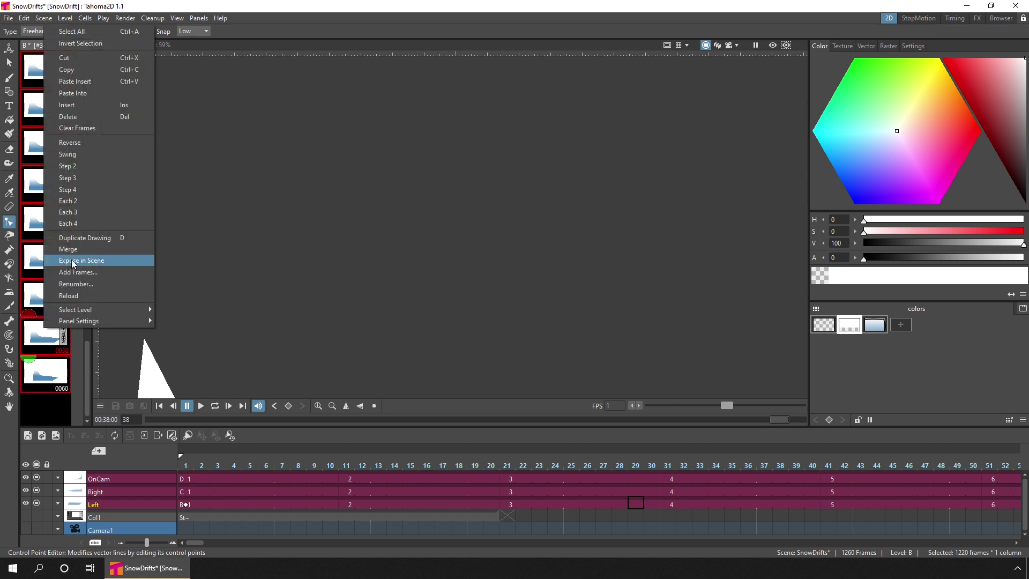
pyautogui.click(93, 283)
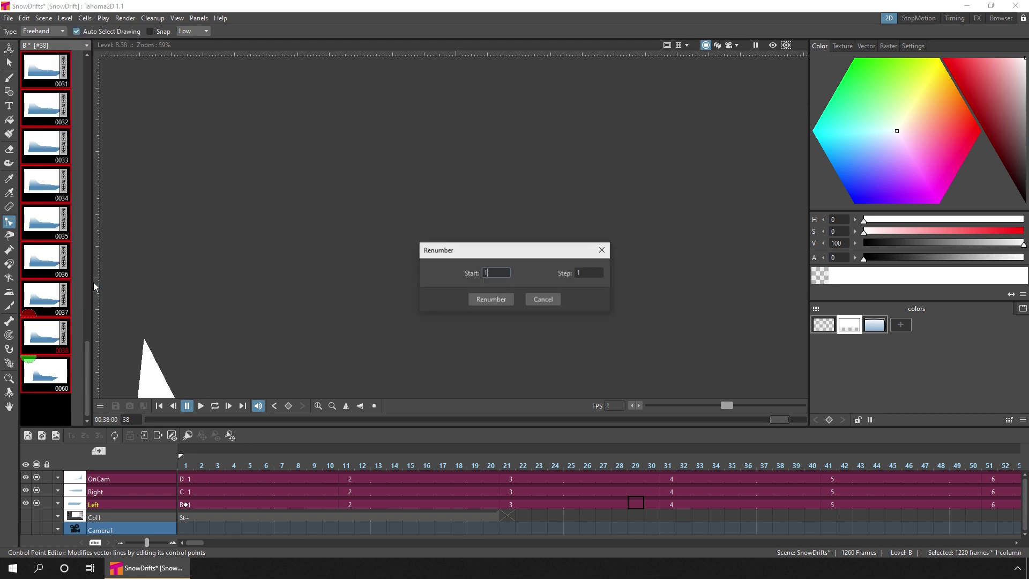
pyautogui.click(496, 299)
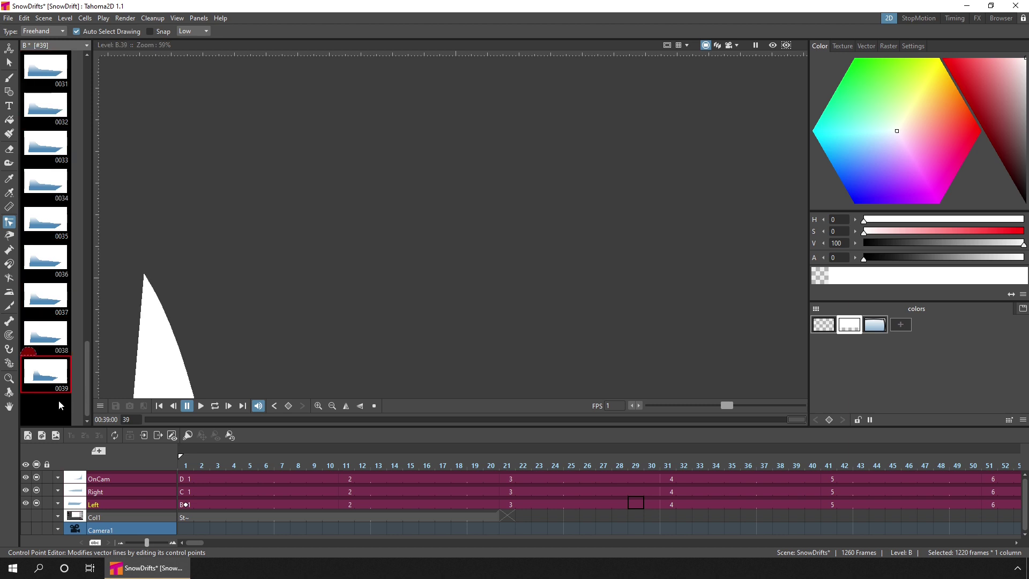
pyautogui.moveTo(89, 377); pyautogui.dragTo(110, 416)
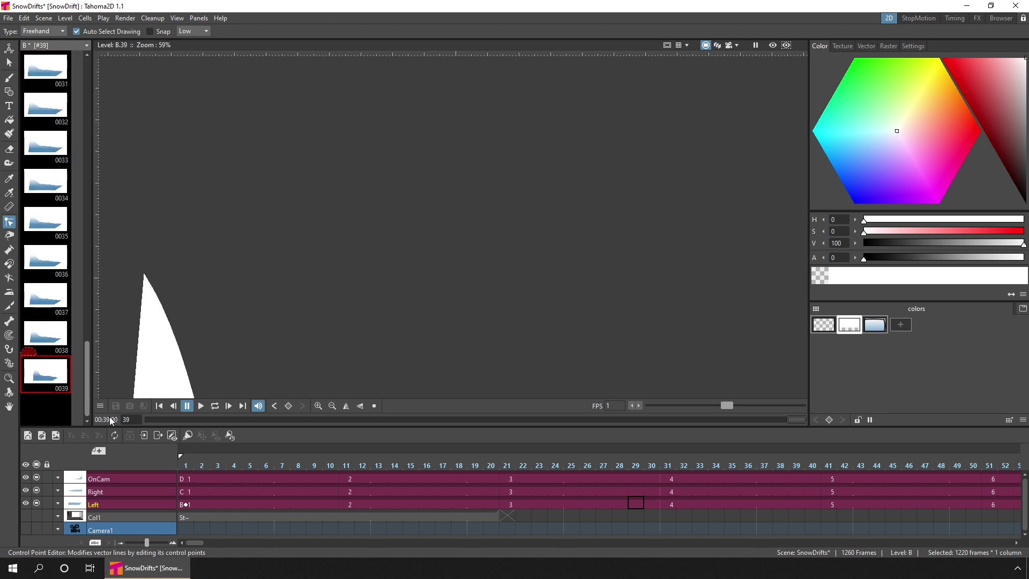
# Select all of level B's drawings and inbetween them with Ease In / Ease Out
pyautogui.click(51, 293)
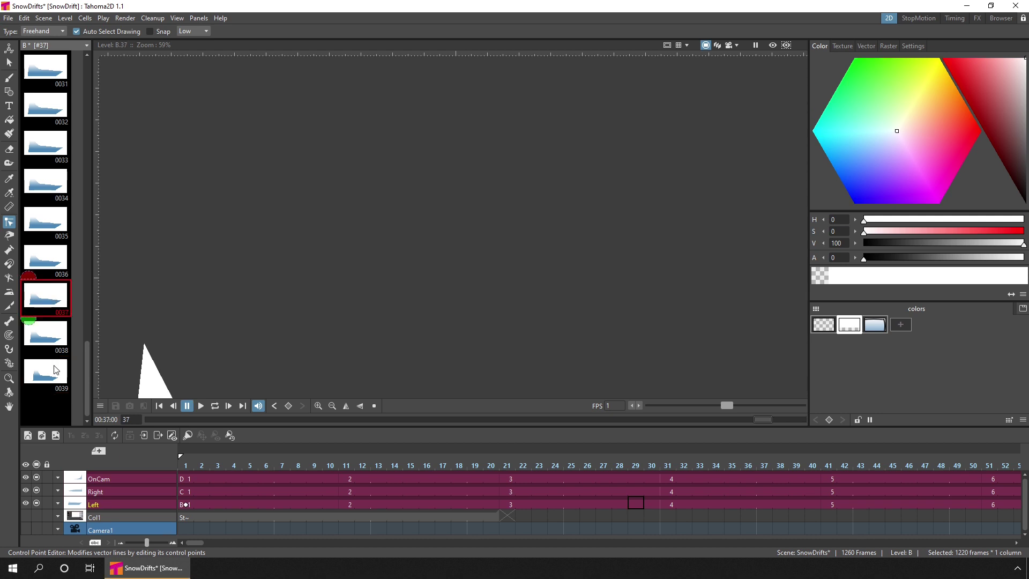
pyautogui.hotkey('ctrl', 'a')
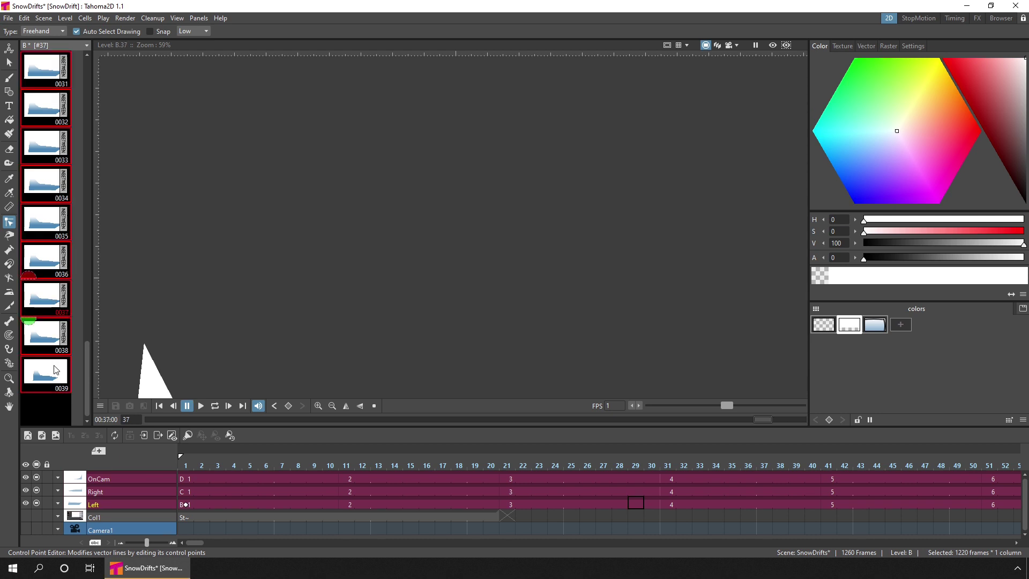
pyautogui.click(64, 336)
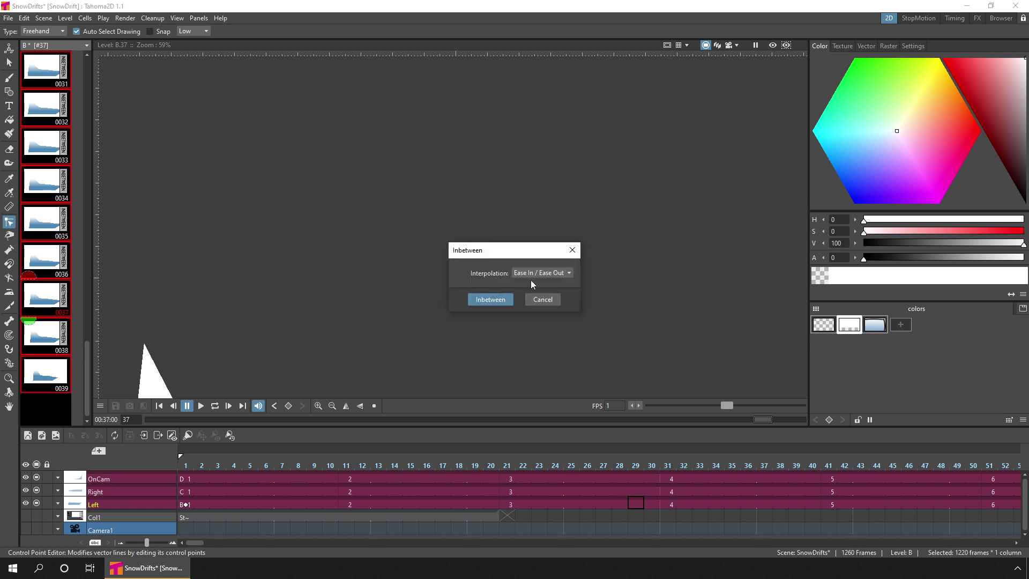
pyautogui.click(501, 298)
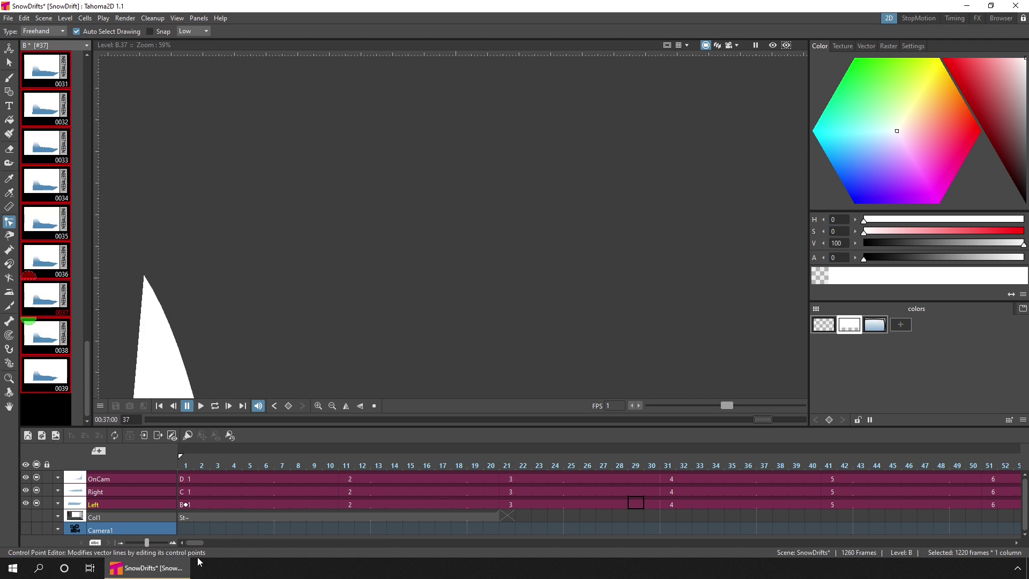
# Select the Left column's held cells 391 to 590 and clear them
pyautogui.moveTo(196, 543); pyautogui.dragTo(439, 560)
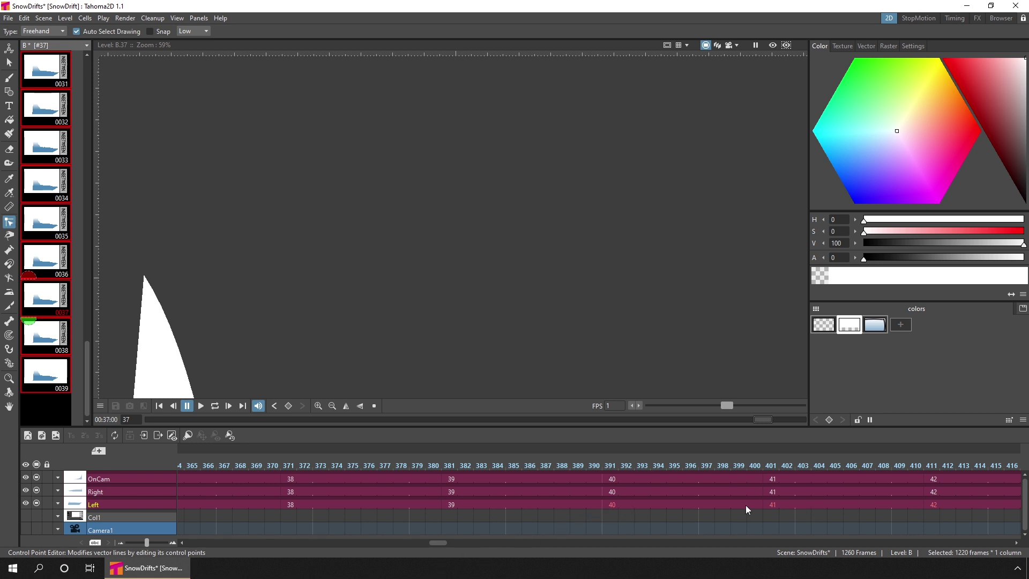
pyautogui.click(610, 503)
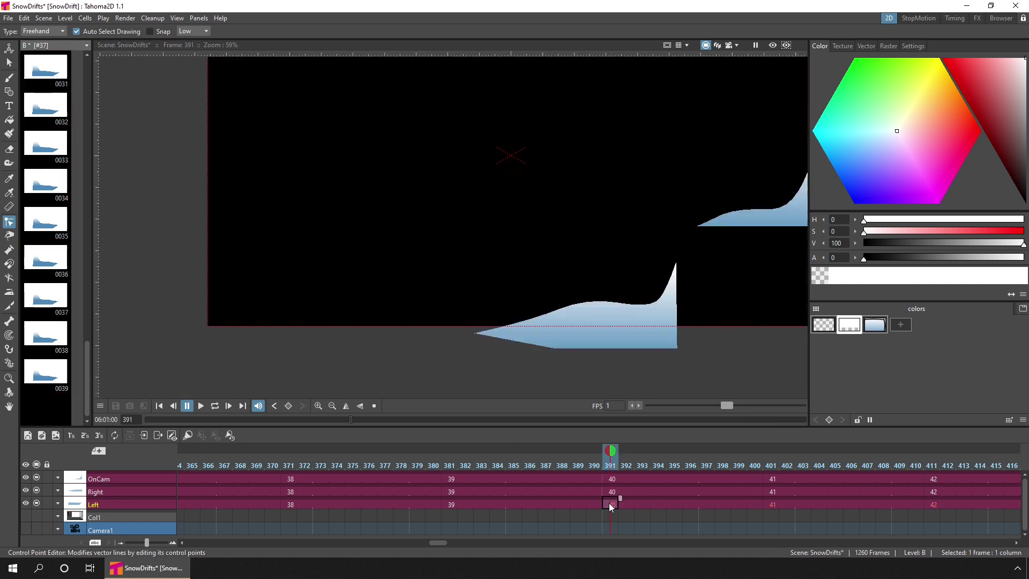
pyautogui.moveTo(436, 539); pyautogui.dragTo(566, 541)
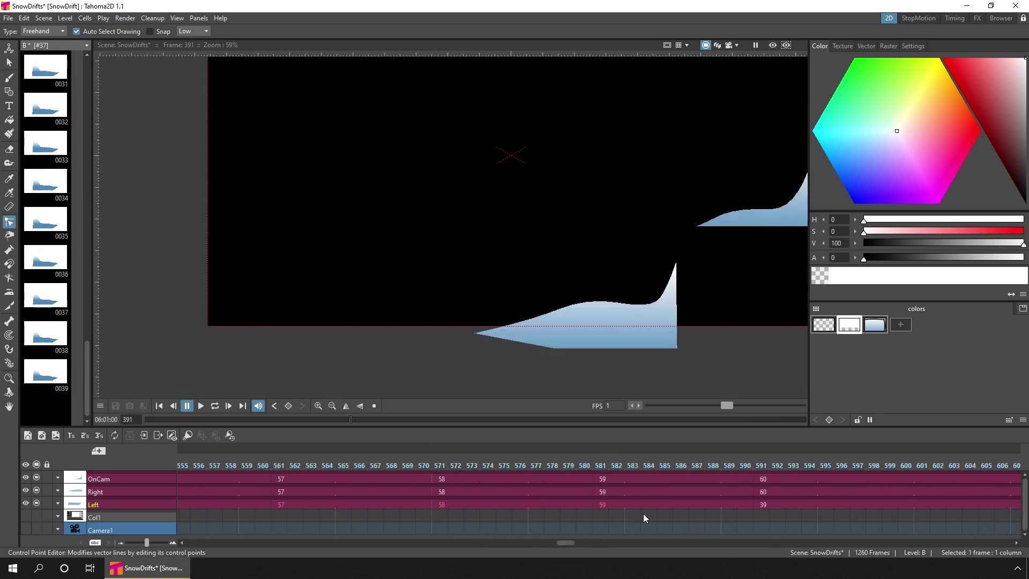
pyautogui.keyDown('shift'); pyautogui.click(744, 504); pyautogui.keyUp('shift')
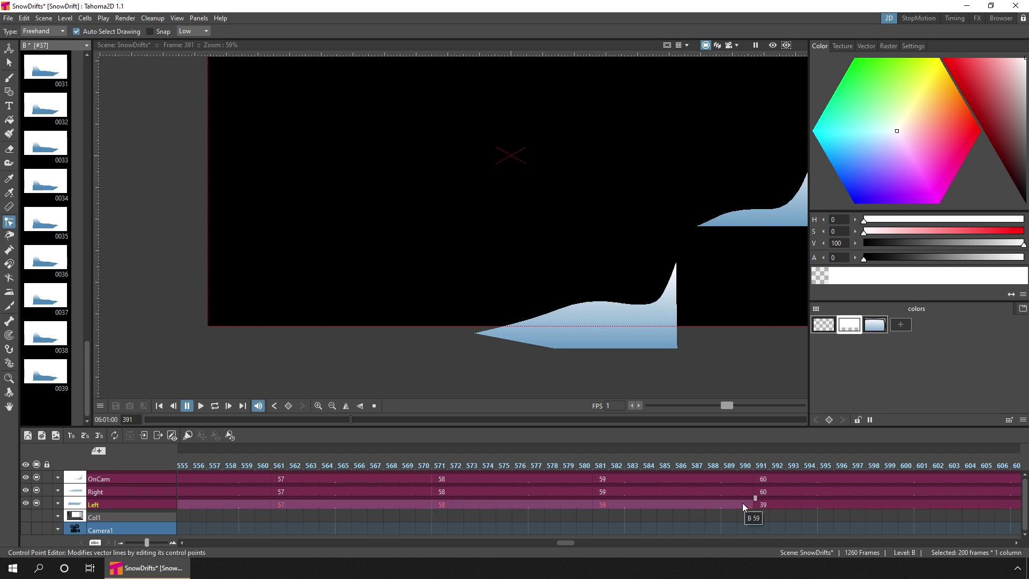
pyautogui.press('Delete')
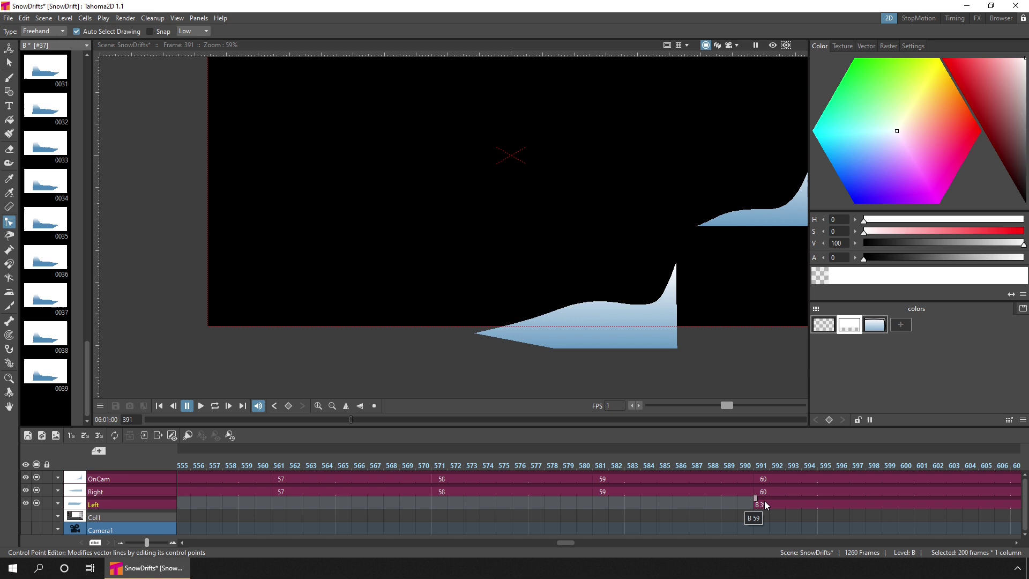
# Move the remaining Left drawings to start at frame 391, then check frame 150
pyautogui.moveTo(769, 498); pyautogui.dragTo(394, 509)
pyautogui.moveTo(147, 542); pyautogui.dragTo(105, 548)
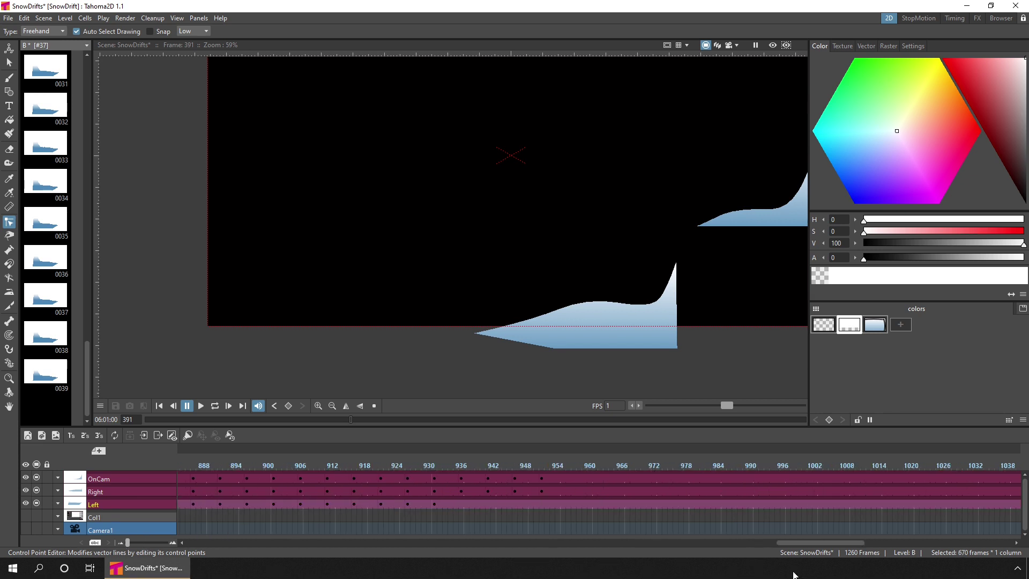
pyautogui.moveTo(793, 543); pyautogui.dragTo(526, 543)
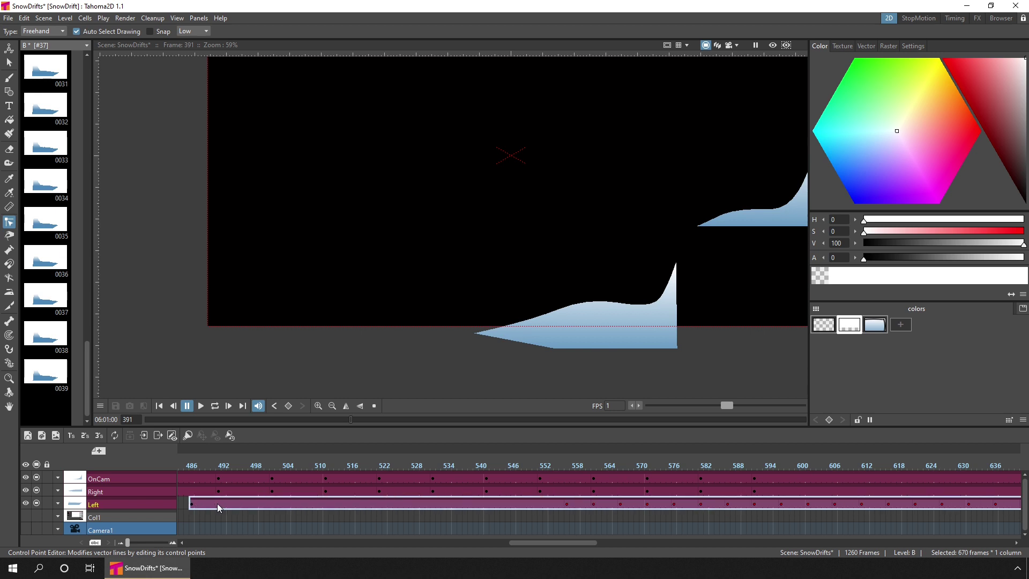
pyautogui.moveTo(217, 503)
pyautogui.mouseDown()
pyautogui.moveTo(126, 500)
pyautogui.moveTo(410, 504)
pyautogui.moveTo(325, 500)
pyautogui.mouseUp()
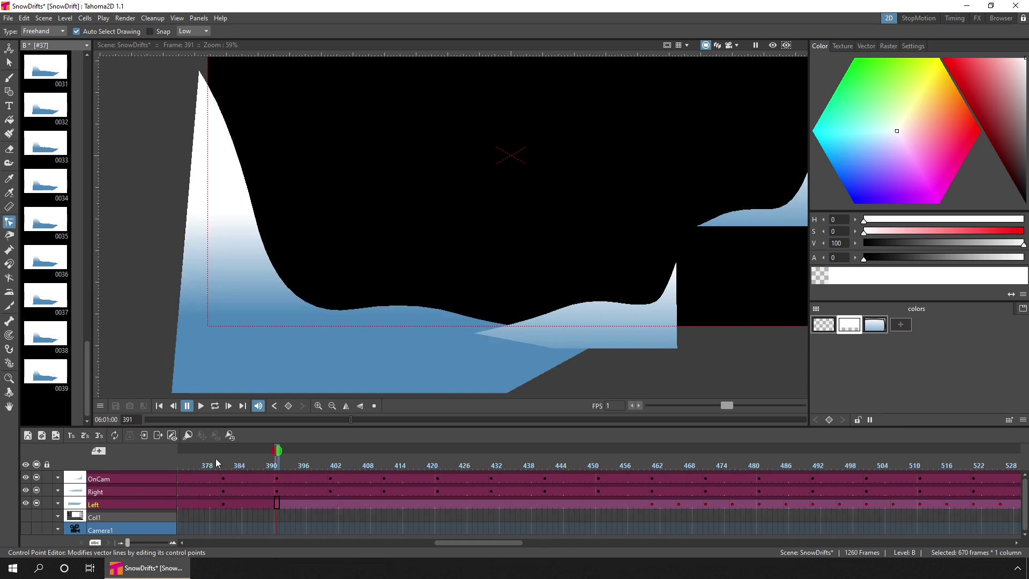
pyautogui.moveTo(351, 419); pyautogui.dragTo(225, 419)
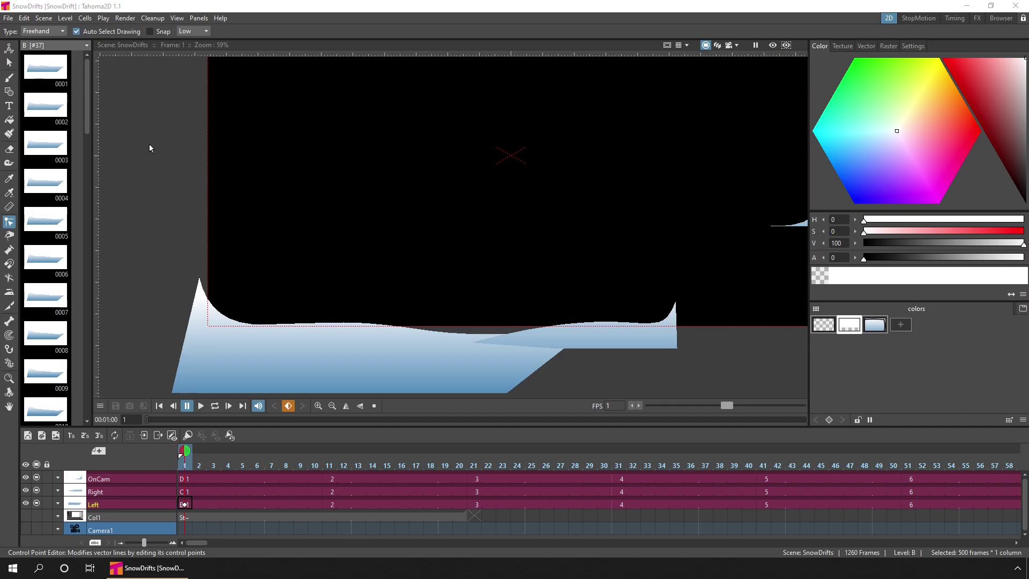
# Open level B drawing 0038 and erase its contents
pyautogui.click(54, 69)
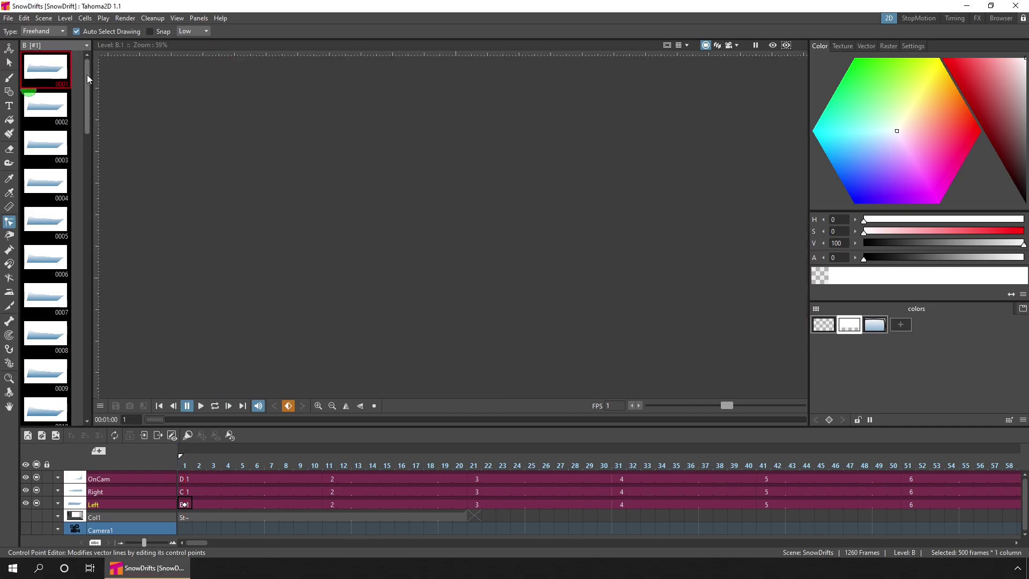
pyautogui.moveTo(88, 79); pyautogui.dragTo(84, 364)
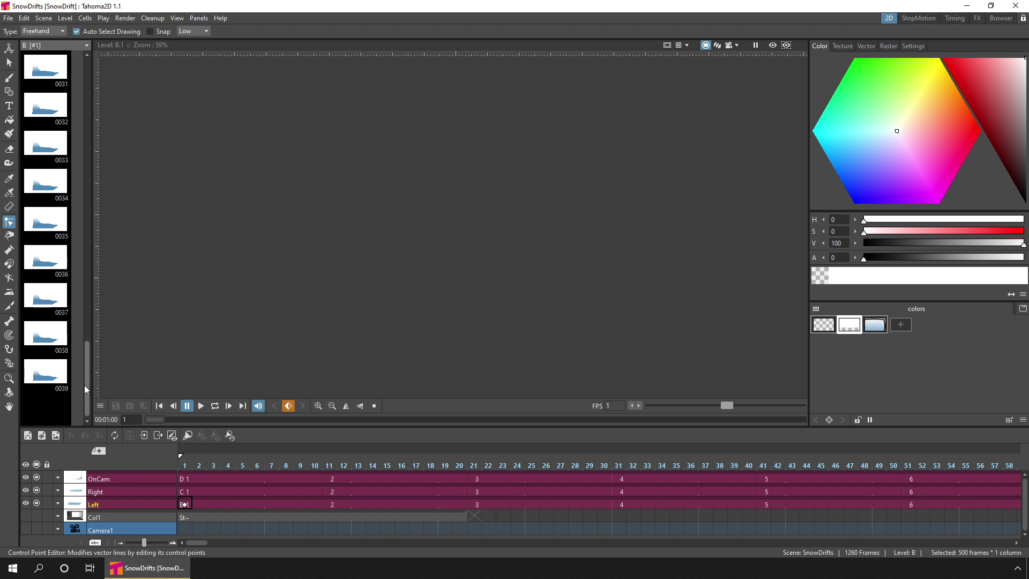
pyautogui.click(54, 345)
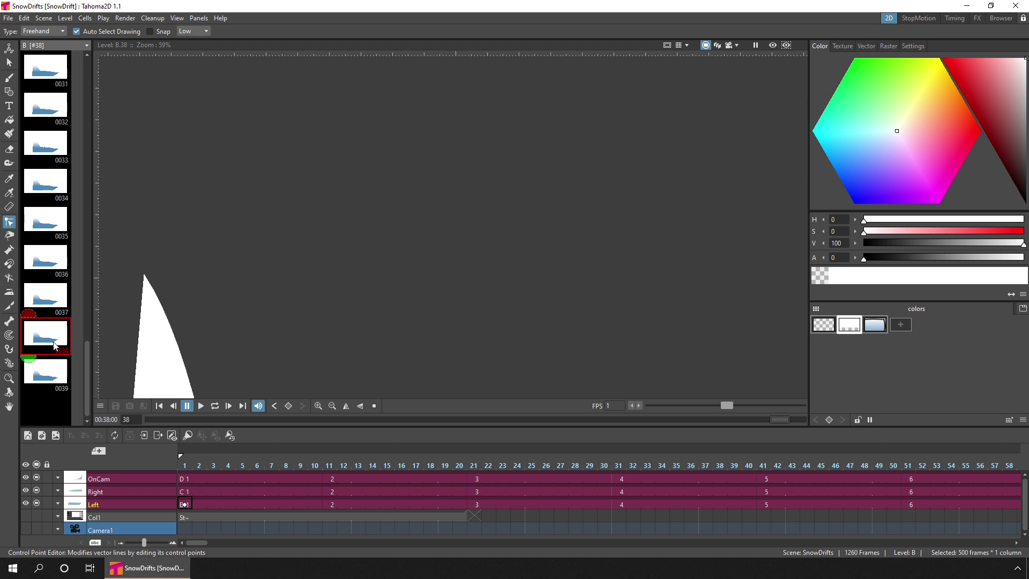
pyautogui.press('Delete')
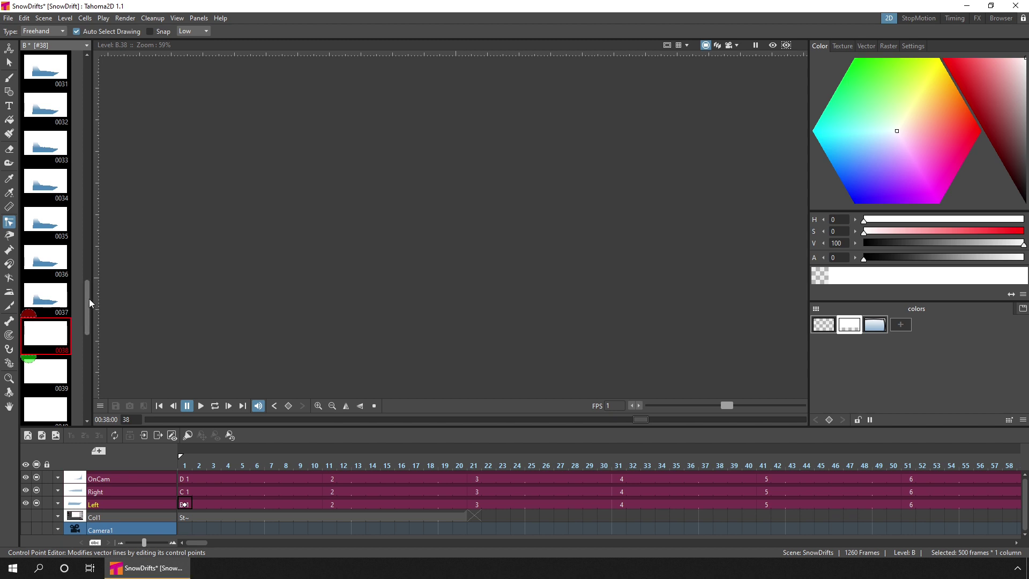
pyautogui.moveTo(89, 298); pyautogui.dragTo(82, 375)
# Extend the selection through drawing 0050 and generate Ease In / Ease Out inbetweens
pyautogui.keyDown('shift'); pyautogui.click(47, 408); pyautogui.keyUp('shift')
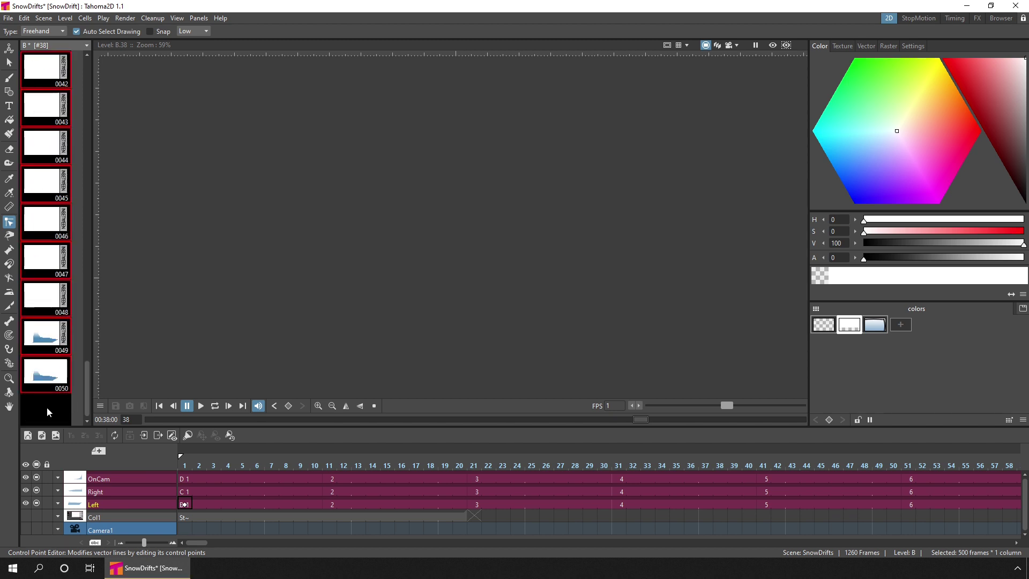
pyautogui.click(64, 338)
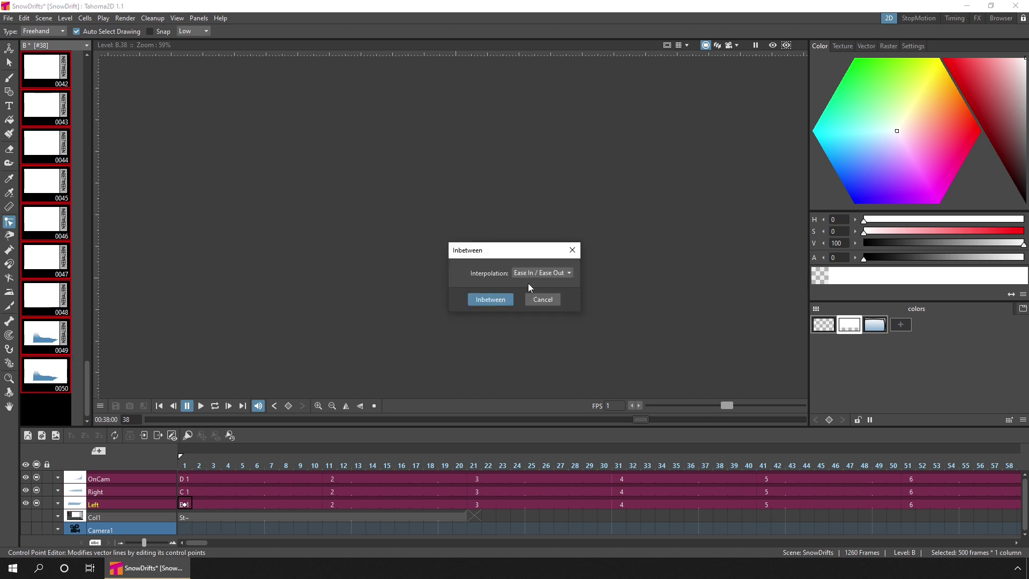
pyautogui.click(486, 300)
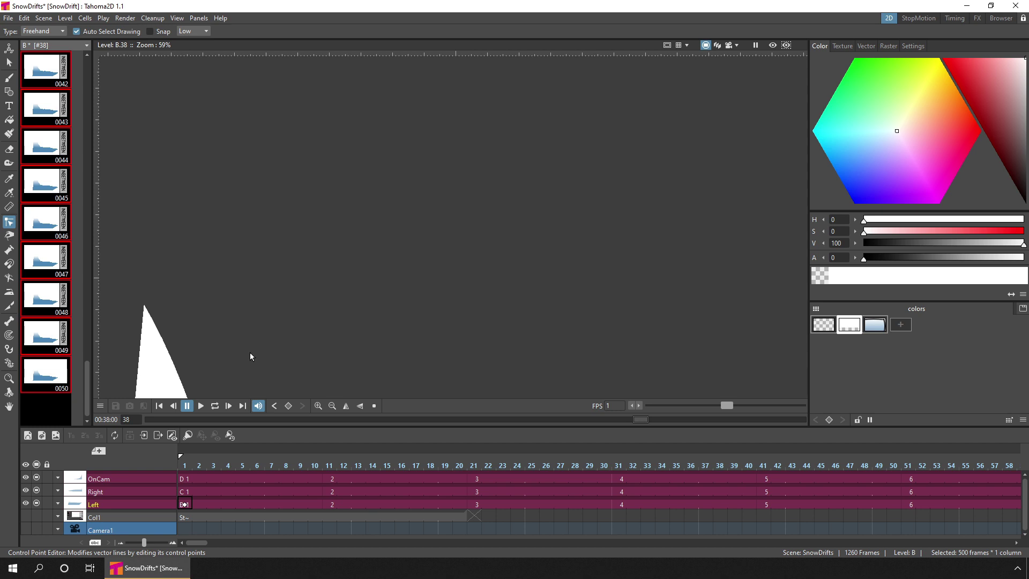
pyautogui.moveTo(85, 381); pyautogui.dragTo(89, 417)
# Drop level B drawings 0038–0048 from the Level Strip into the Left column at frame 371
pyautogui.moveTo(195, 544); pyautogui.dragTo(436, 544)
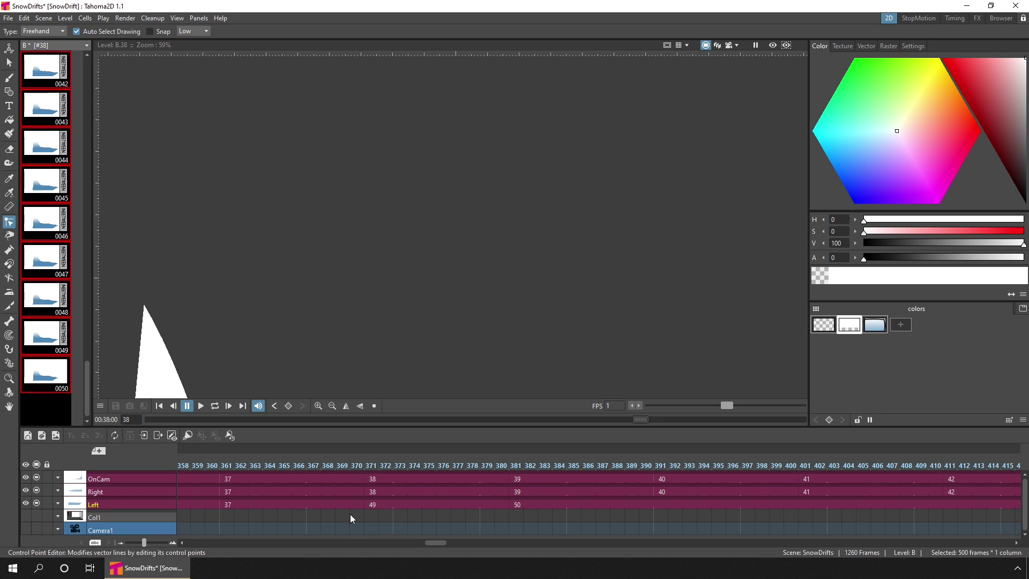
pyautogui.scroll(3, 41, 178)
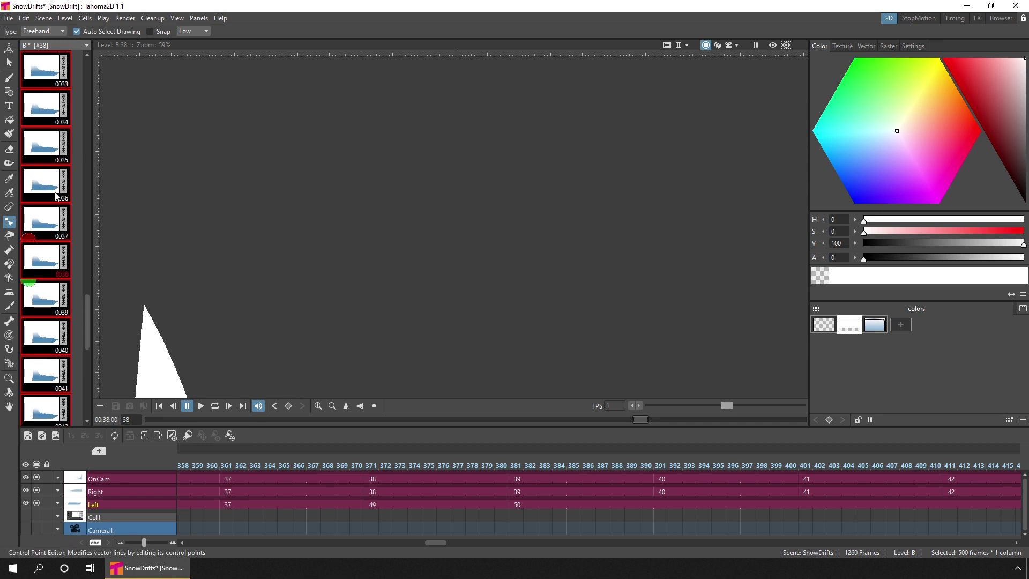
pyautogui.scroll(2, 58, 263)
pyautogui.click(57, 263)
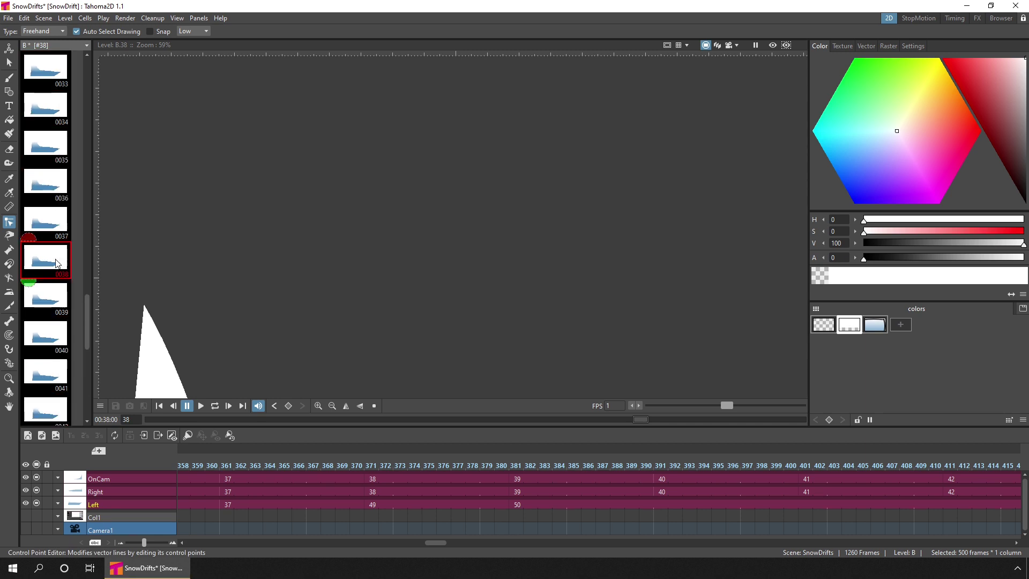
pyautogui.scroll(-3, 59, 265)
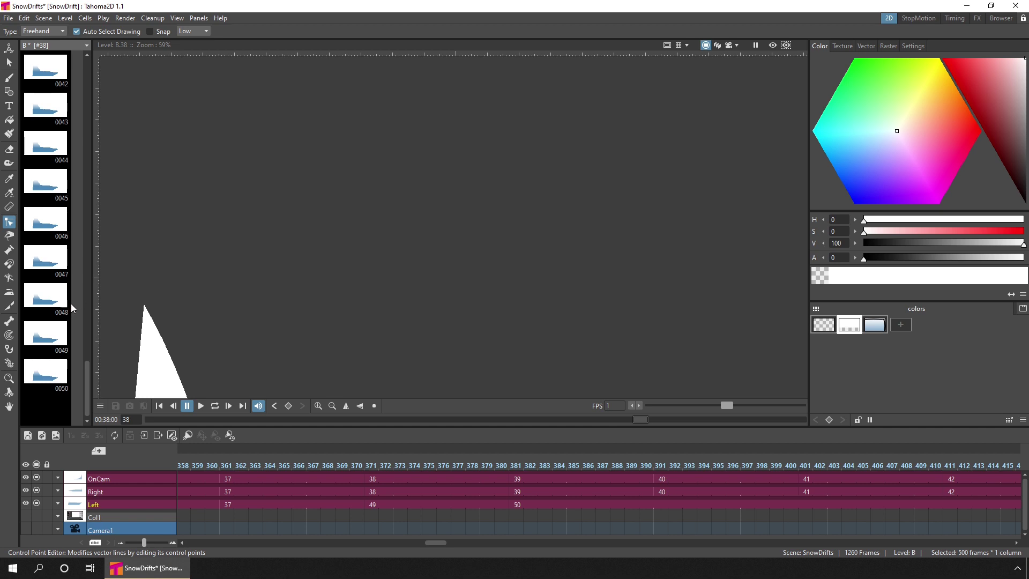
pyautogui.keyDown('shift'); pyautogui.click(54, 304); pyautogui.keyUp('shift')
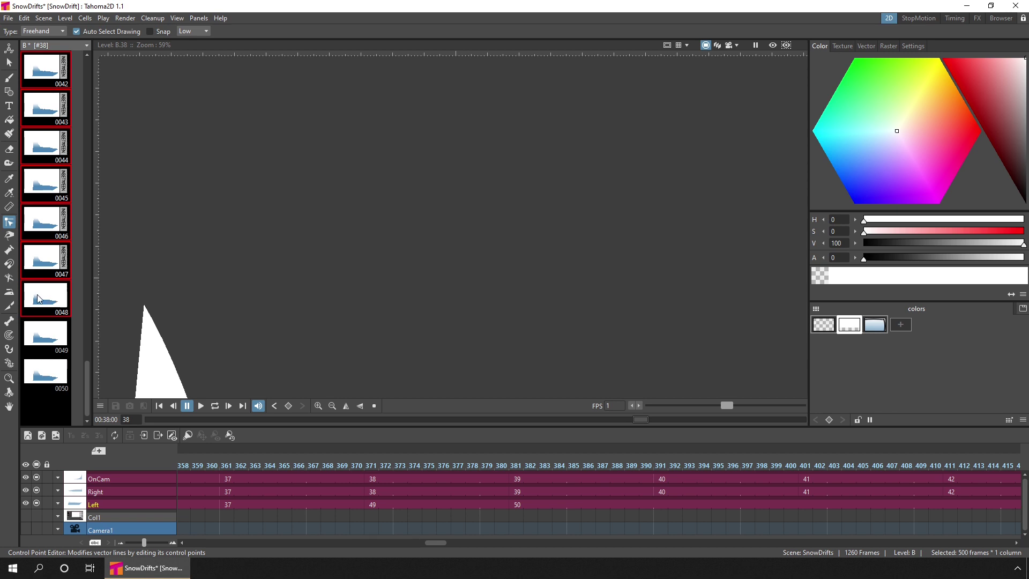
pyautogui.moveTo(38, 296); pyautogui.dragTo(373, 506)
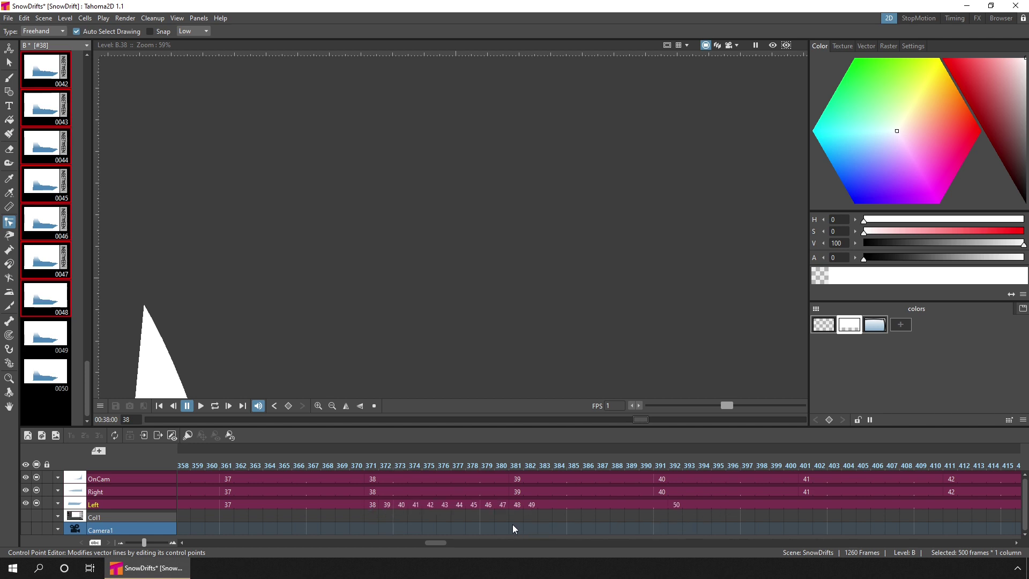
pyautogui.click(374, 504)
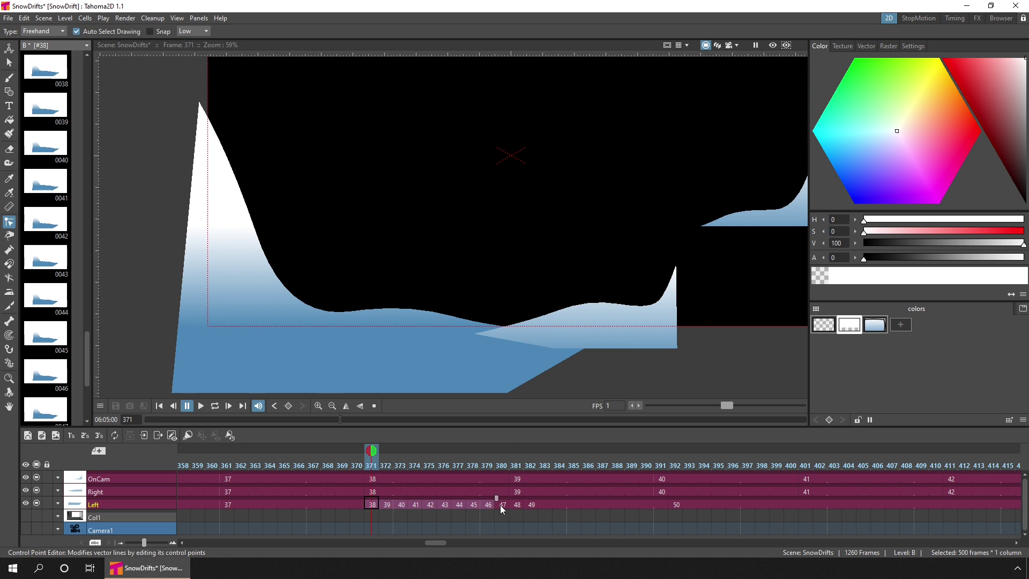
# Reframe the Left cells for drawings 38–49 on 3's from frame 371, then scrub frames 362–378 to check
pyautogui.keyDown('shift'); pyautogui.click(532, 503); pyautogui.keyUp('shift')
pyautogui.click(85, 435)
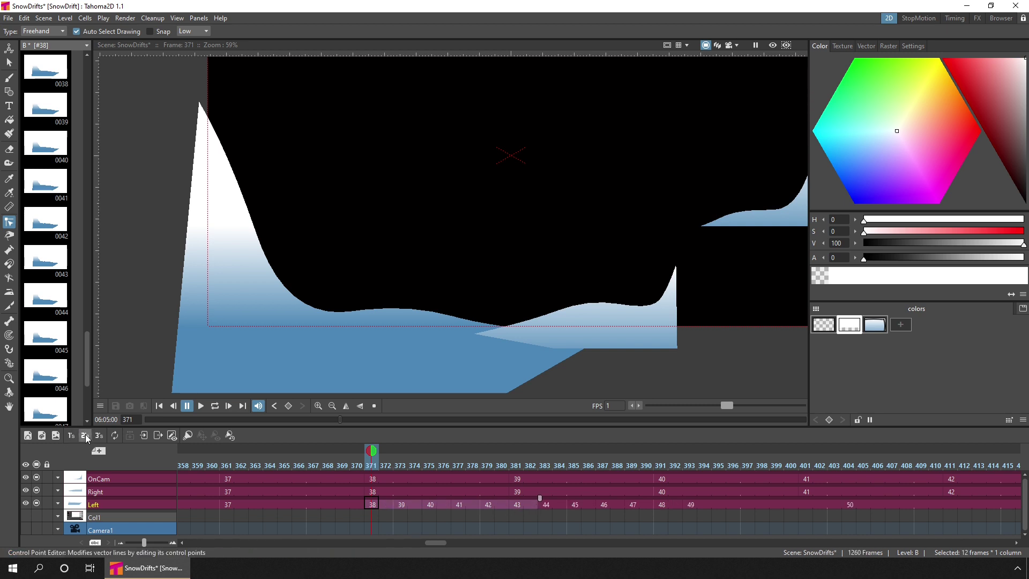
pyautogui.click(662, 505)
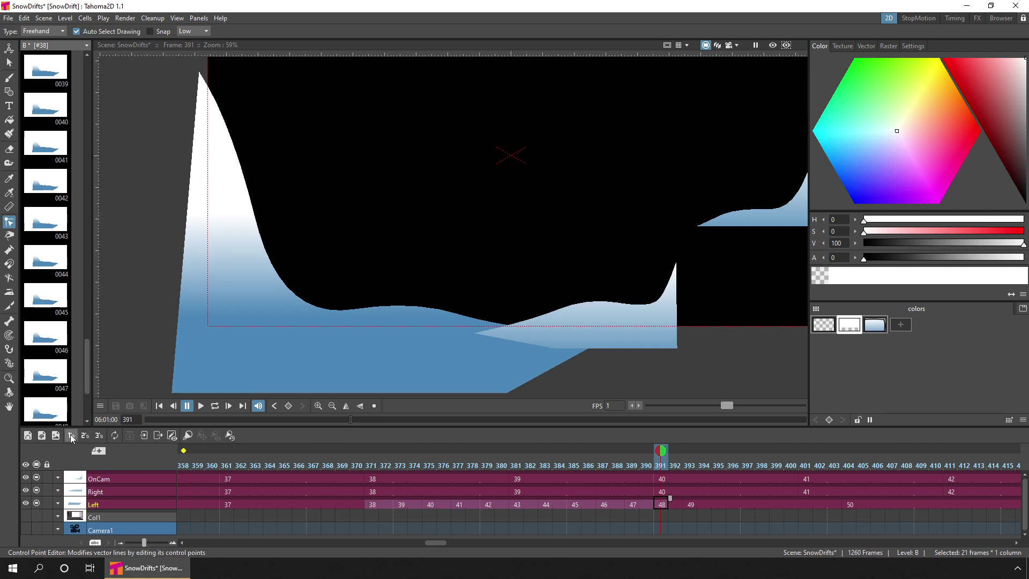
pyautogui.click(98, 435)
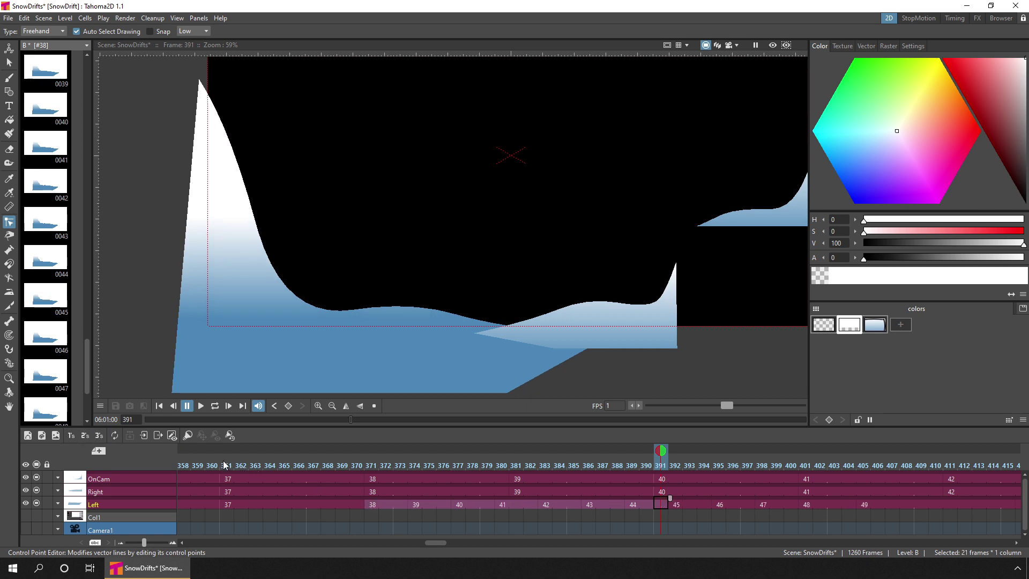
pyautogui.moveTo(240, 465); pyautogui.dragTo(372, 465)
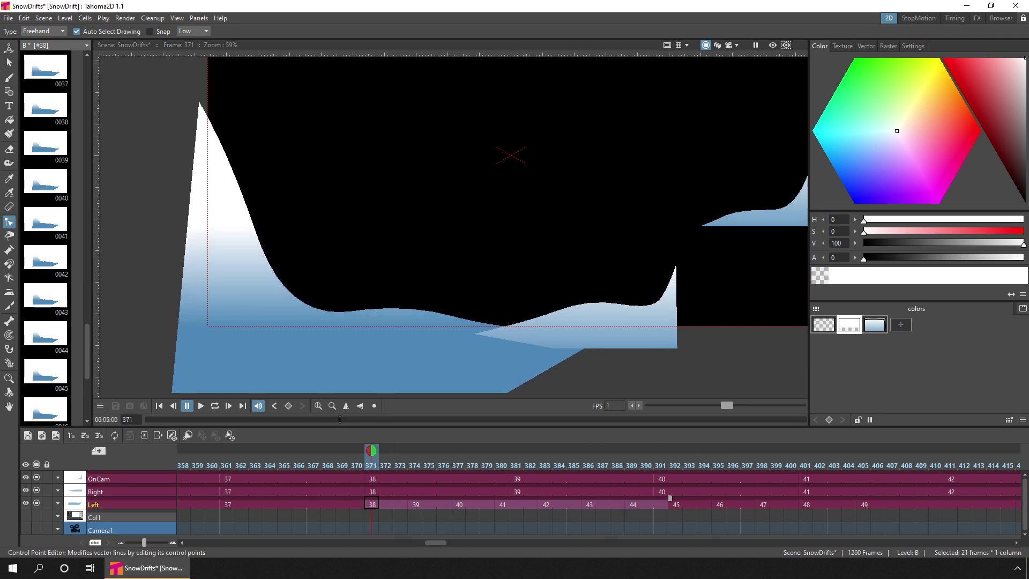